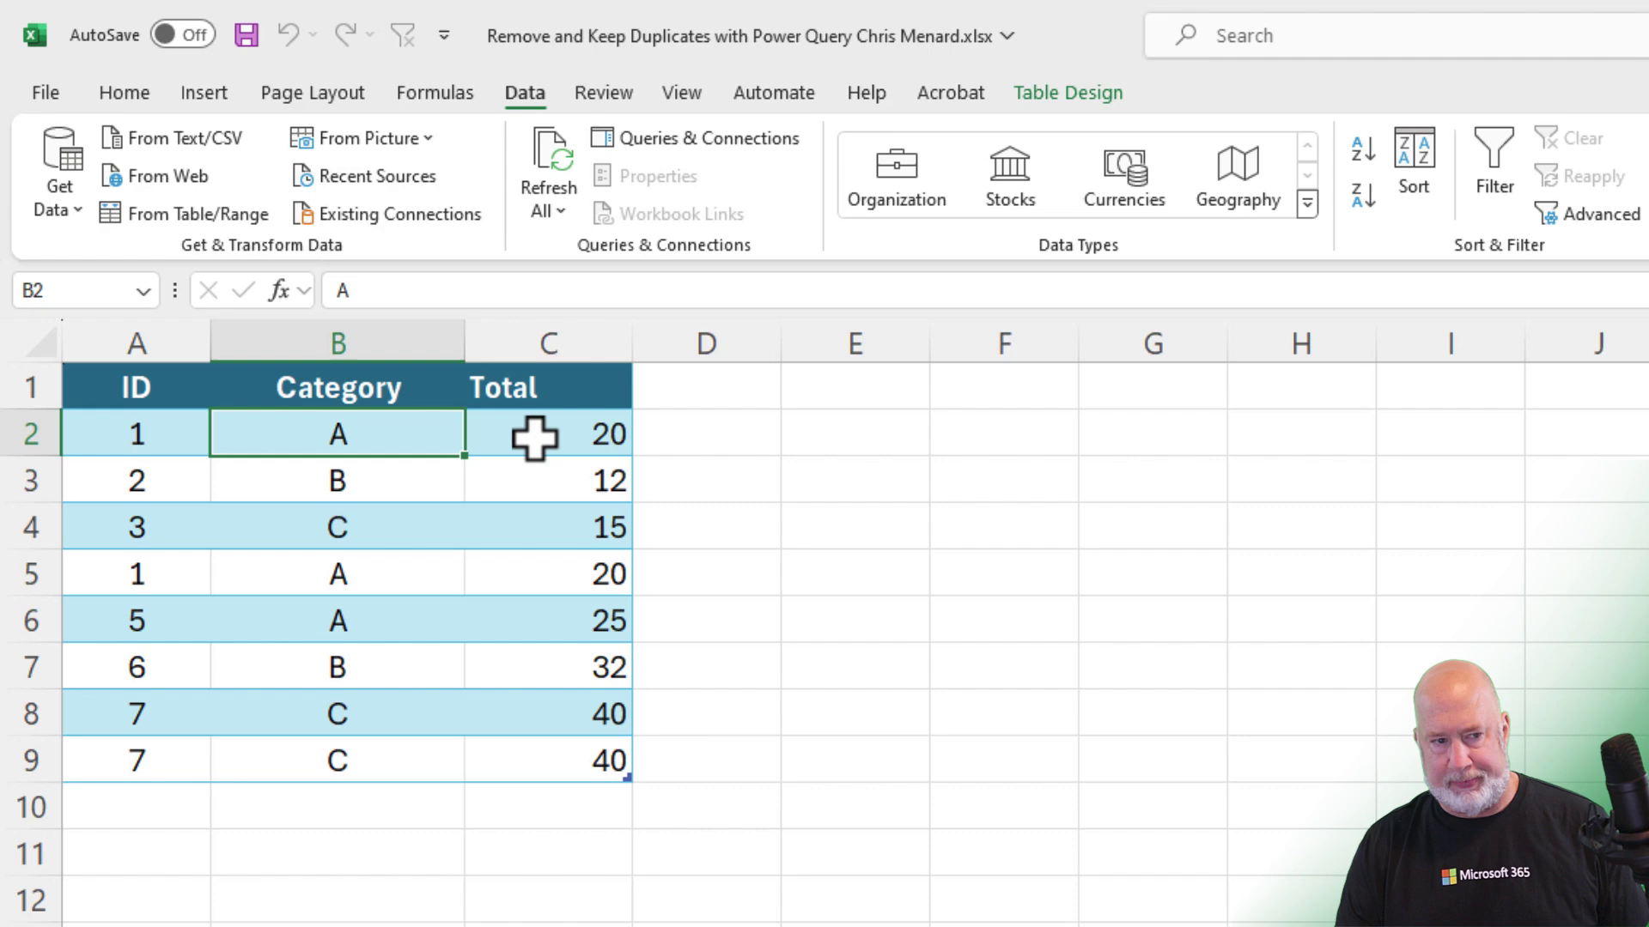
- Load the data table via From Table/Range into Power Query as query Table1
{"action": "left_click", "coordinate": [527, 435]}
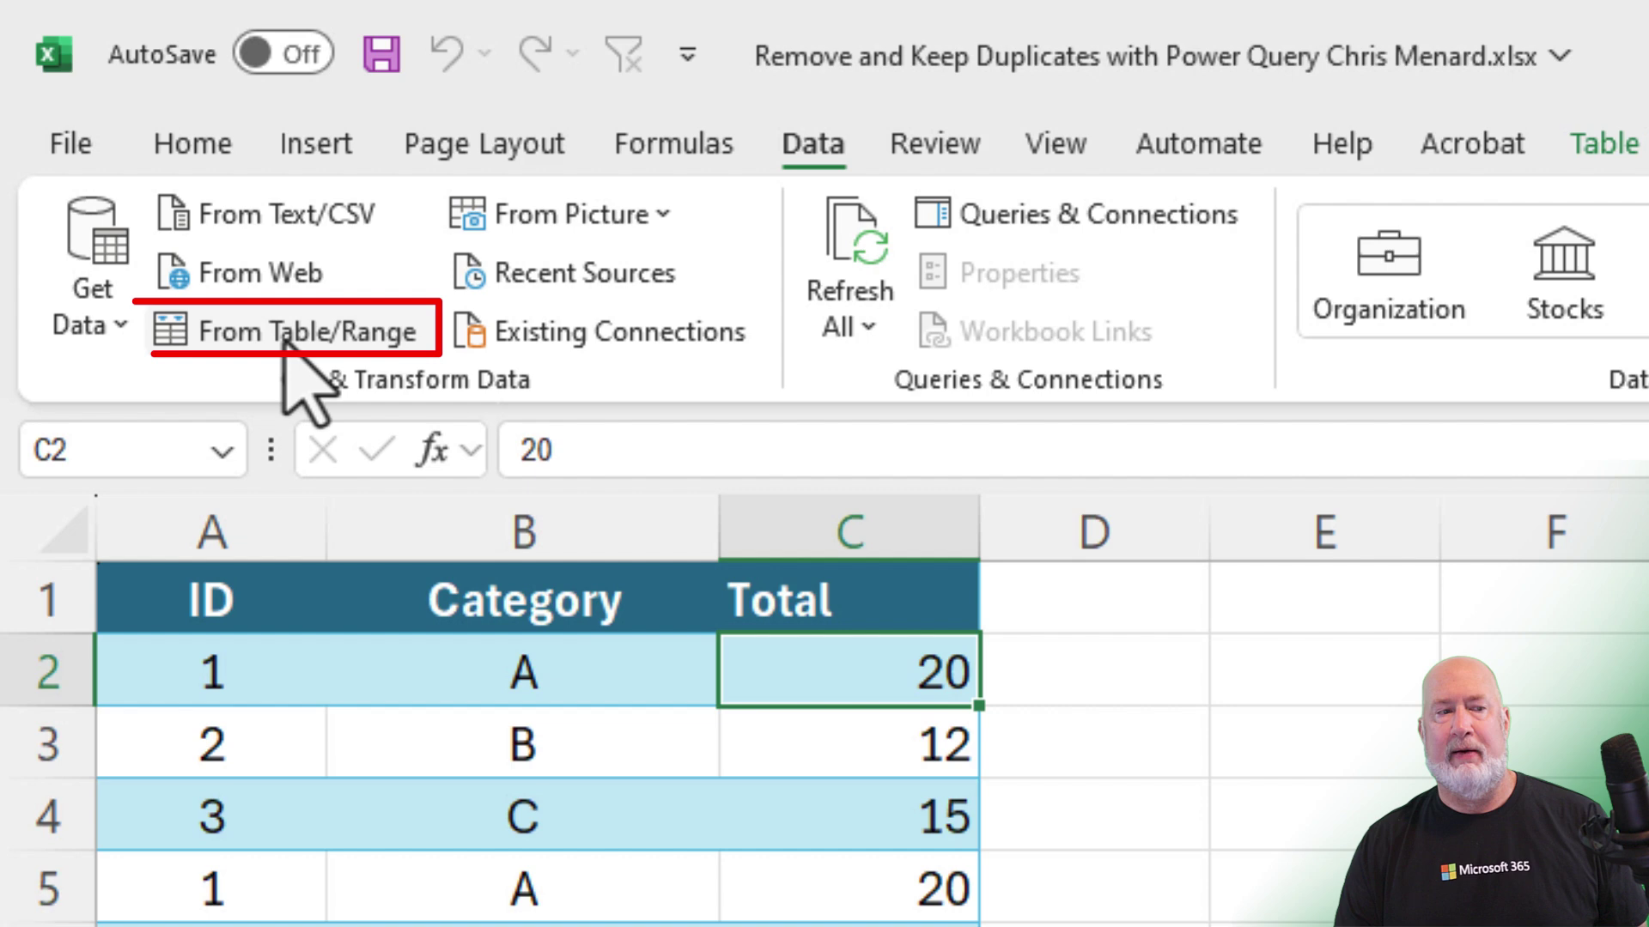
{"action": "left_click", "coordinate": [305, 340]}
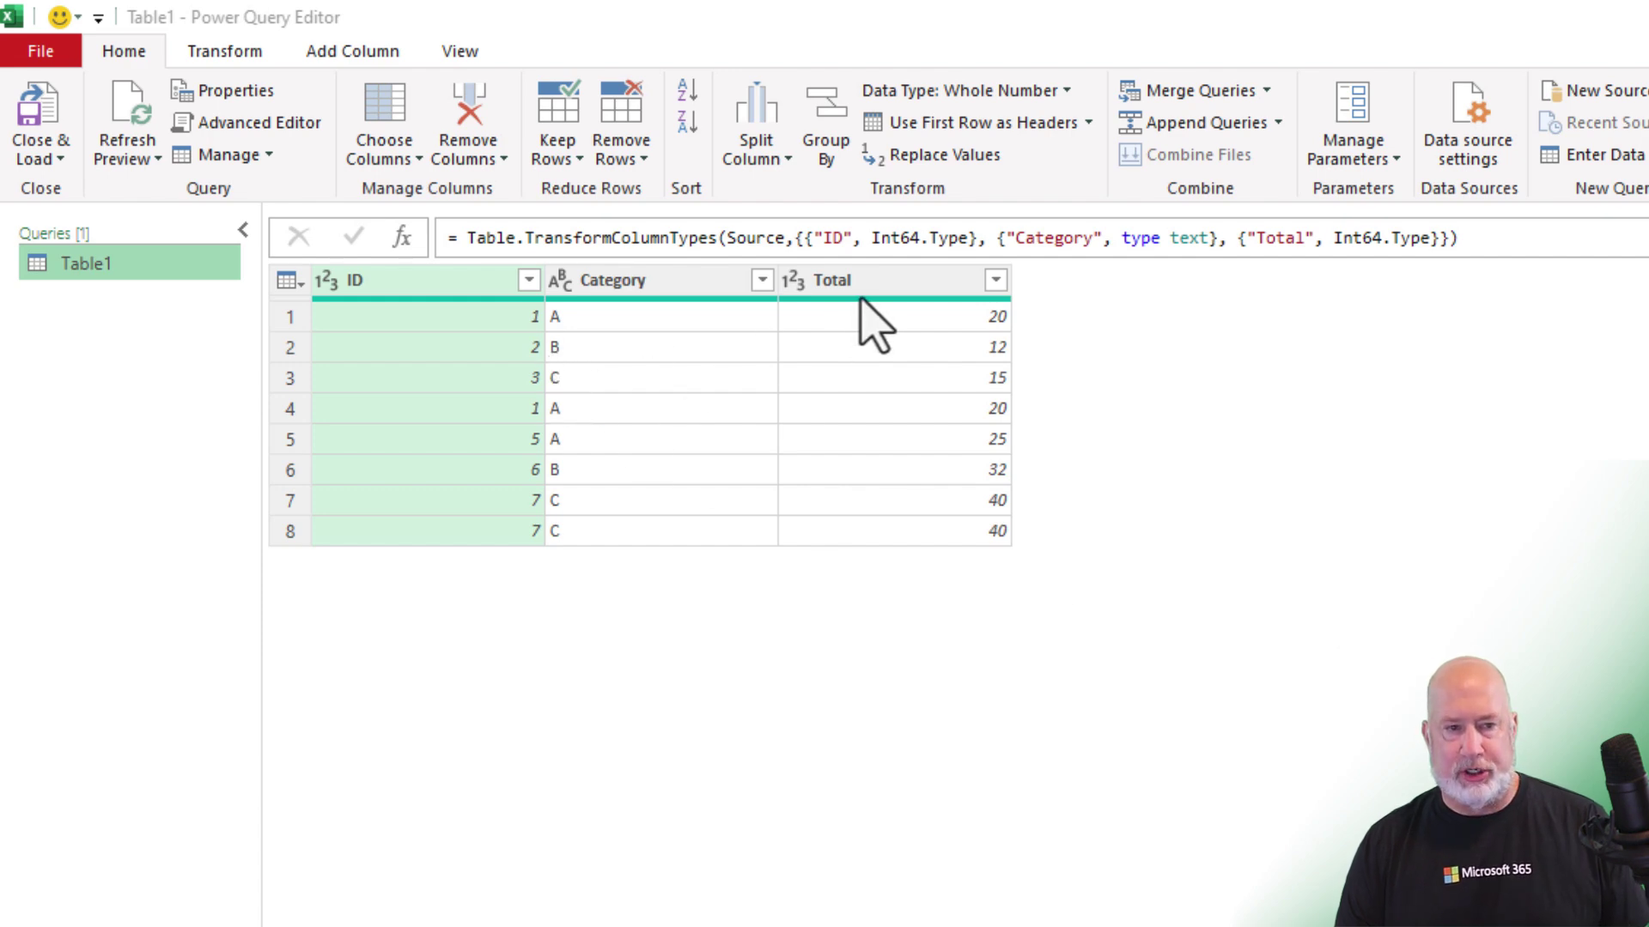
{"action": "left_click", "coordinate": [886, 286], "text": "shift"}
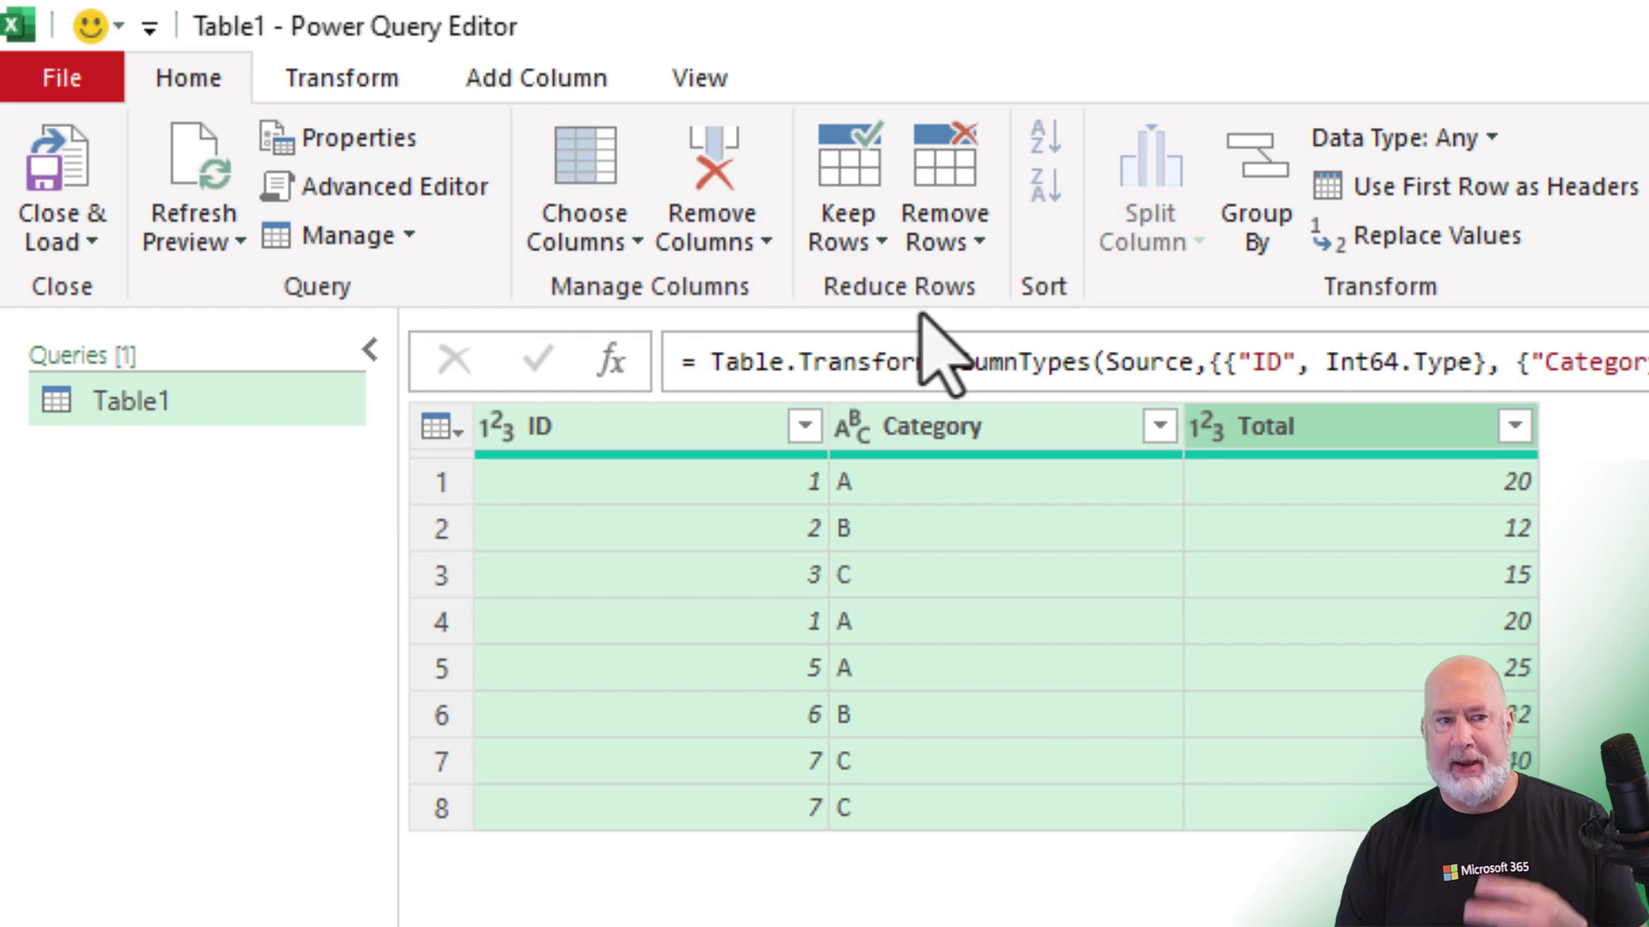
{"action": "left_click", "coordinate": [979, 249]}
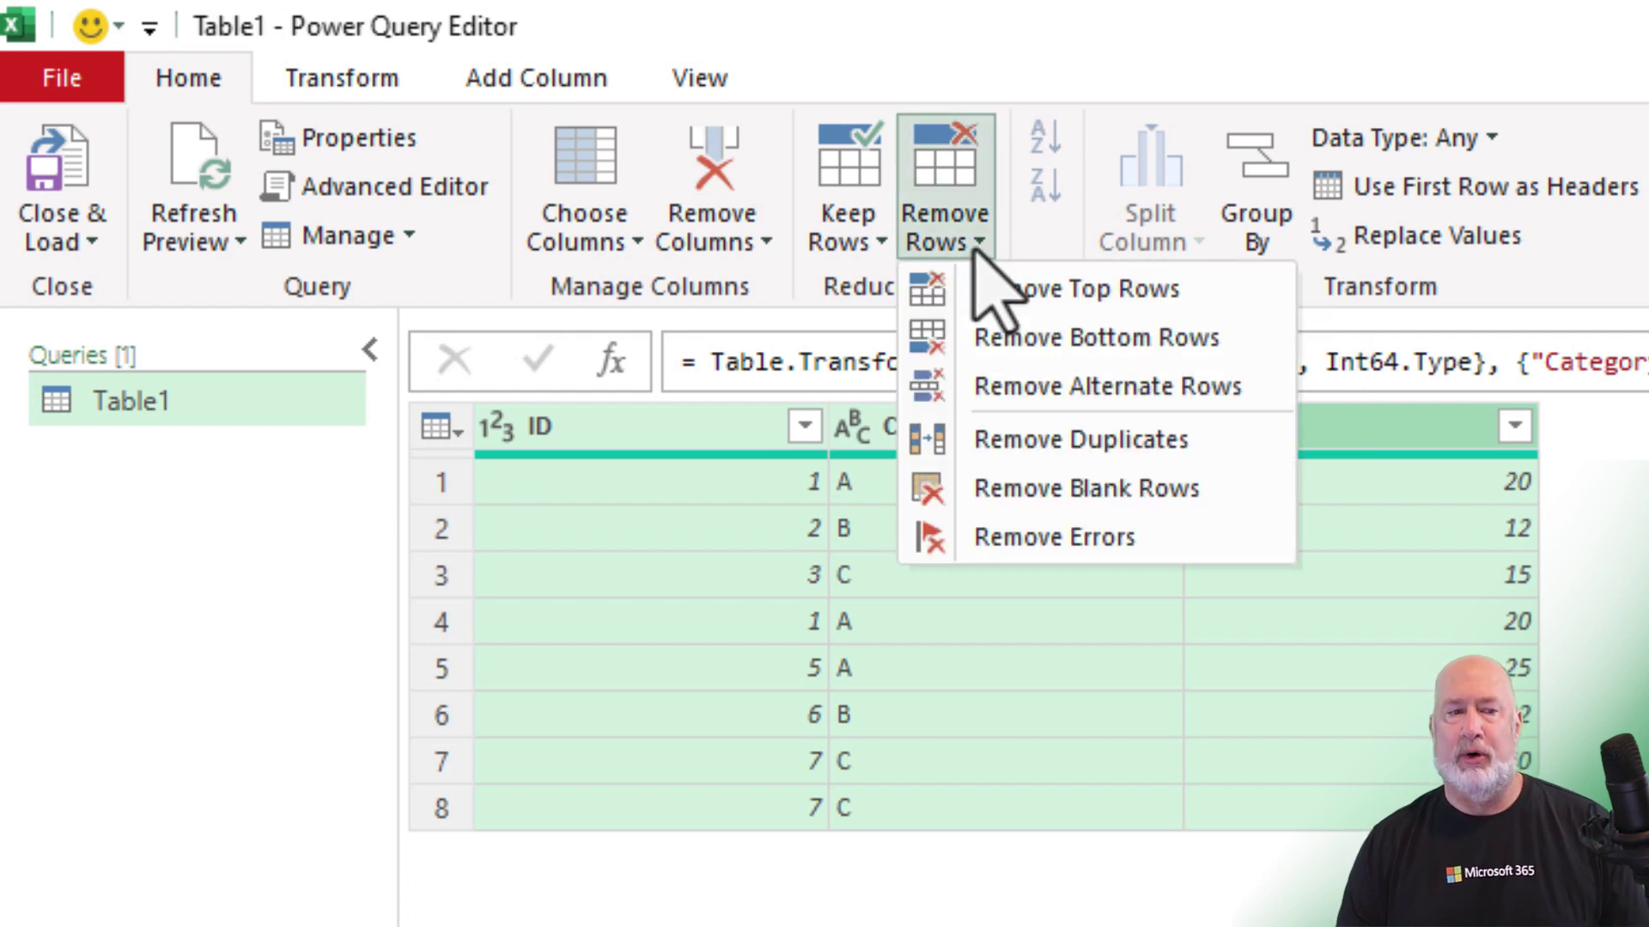
{"action": "left_click", "coordinate": [1049, 439]}
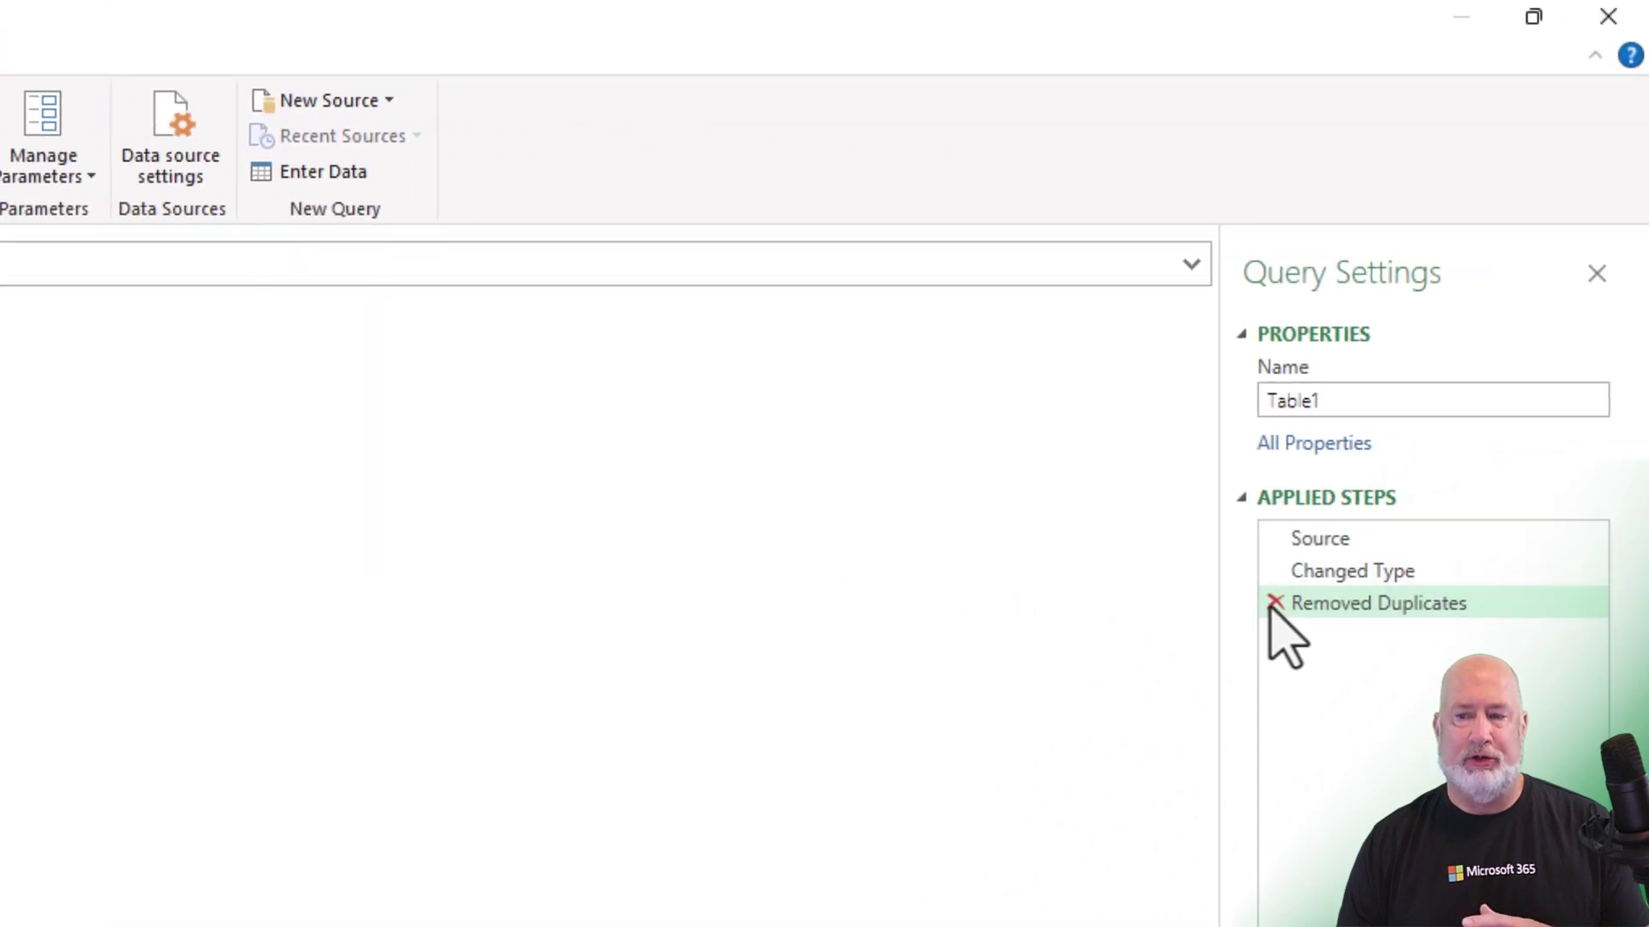
{"action": "left_click", "coordinate": [1274, 603]}
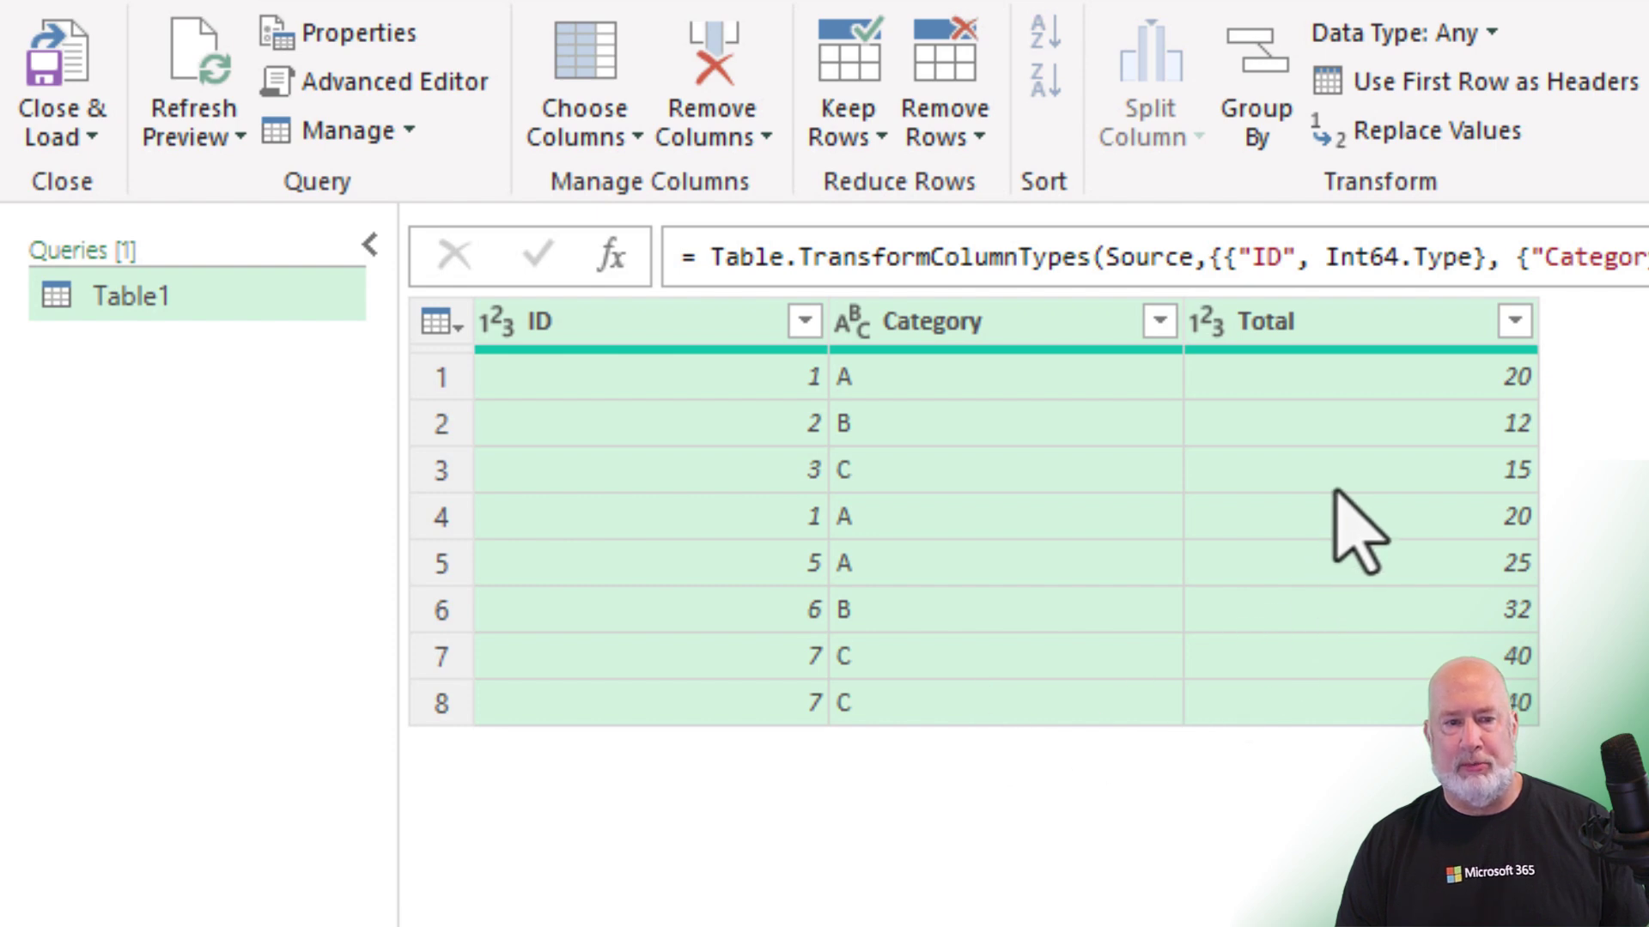
{"action": "left_click", "coordinate": [968, 148]}
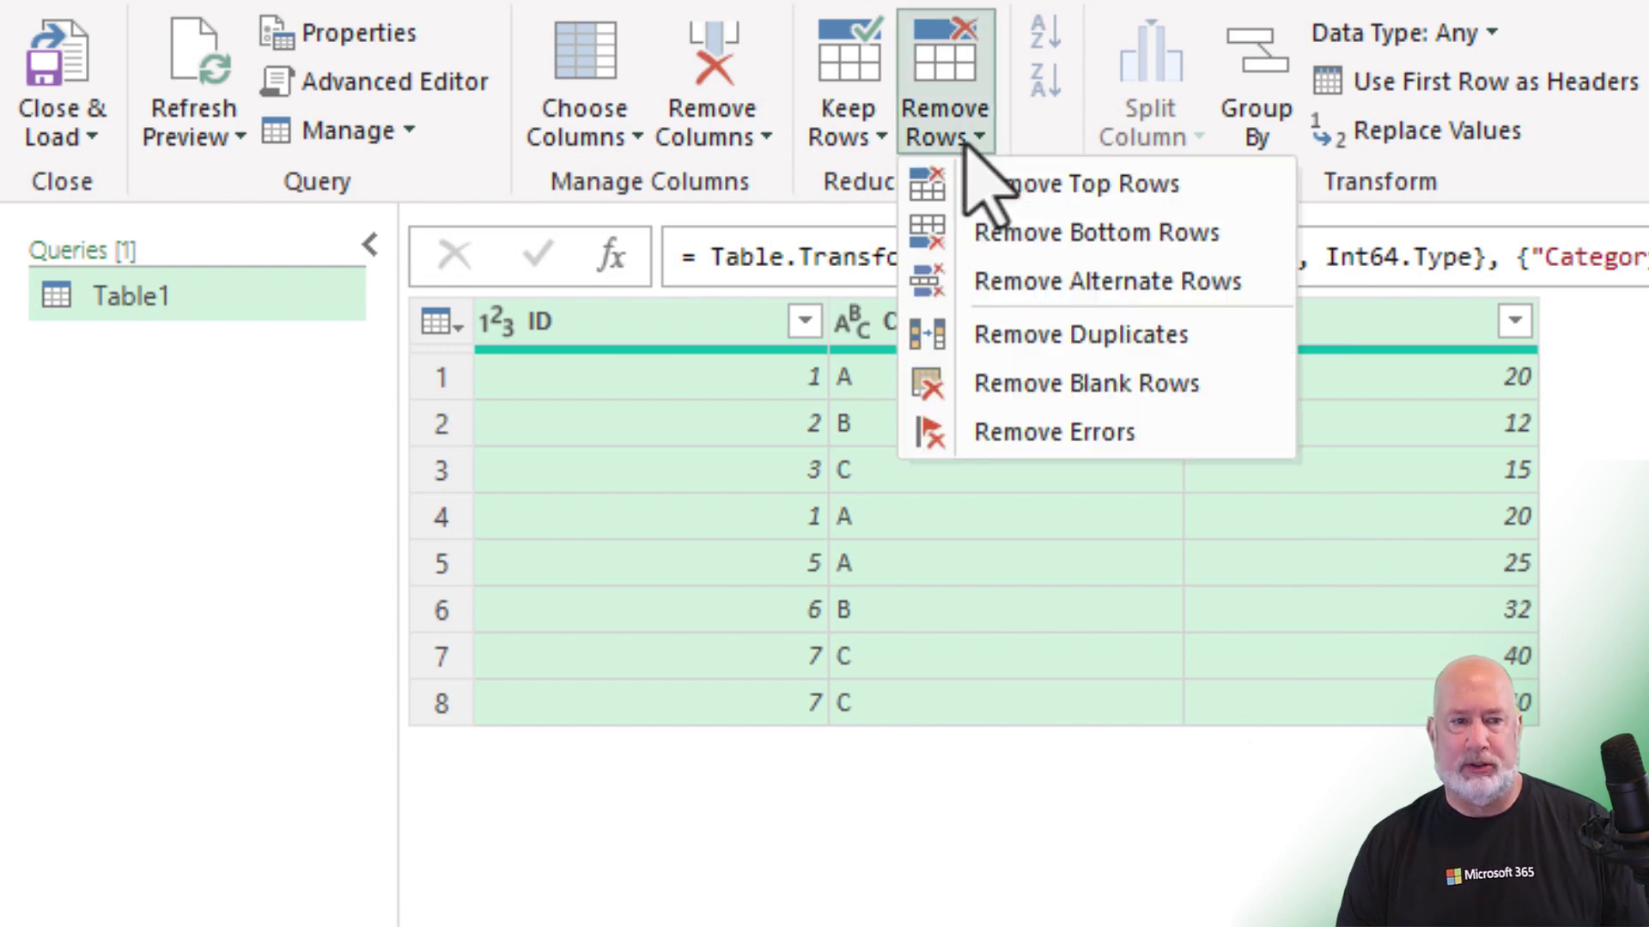
{"action": "left_click", "coordinate": [1021, 336]}
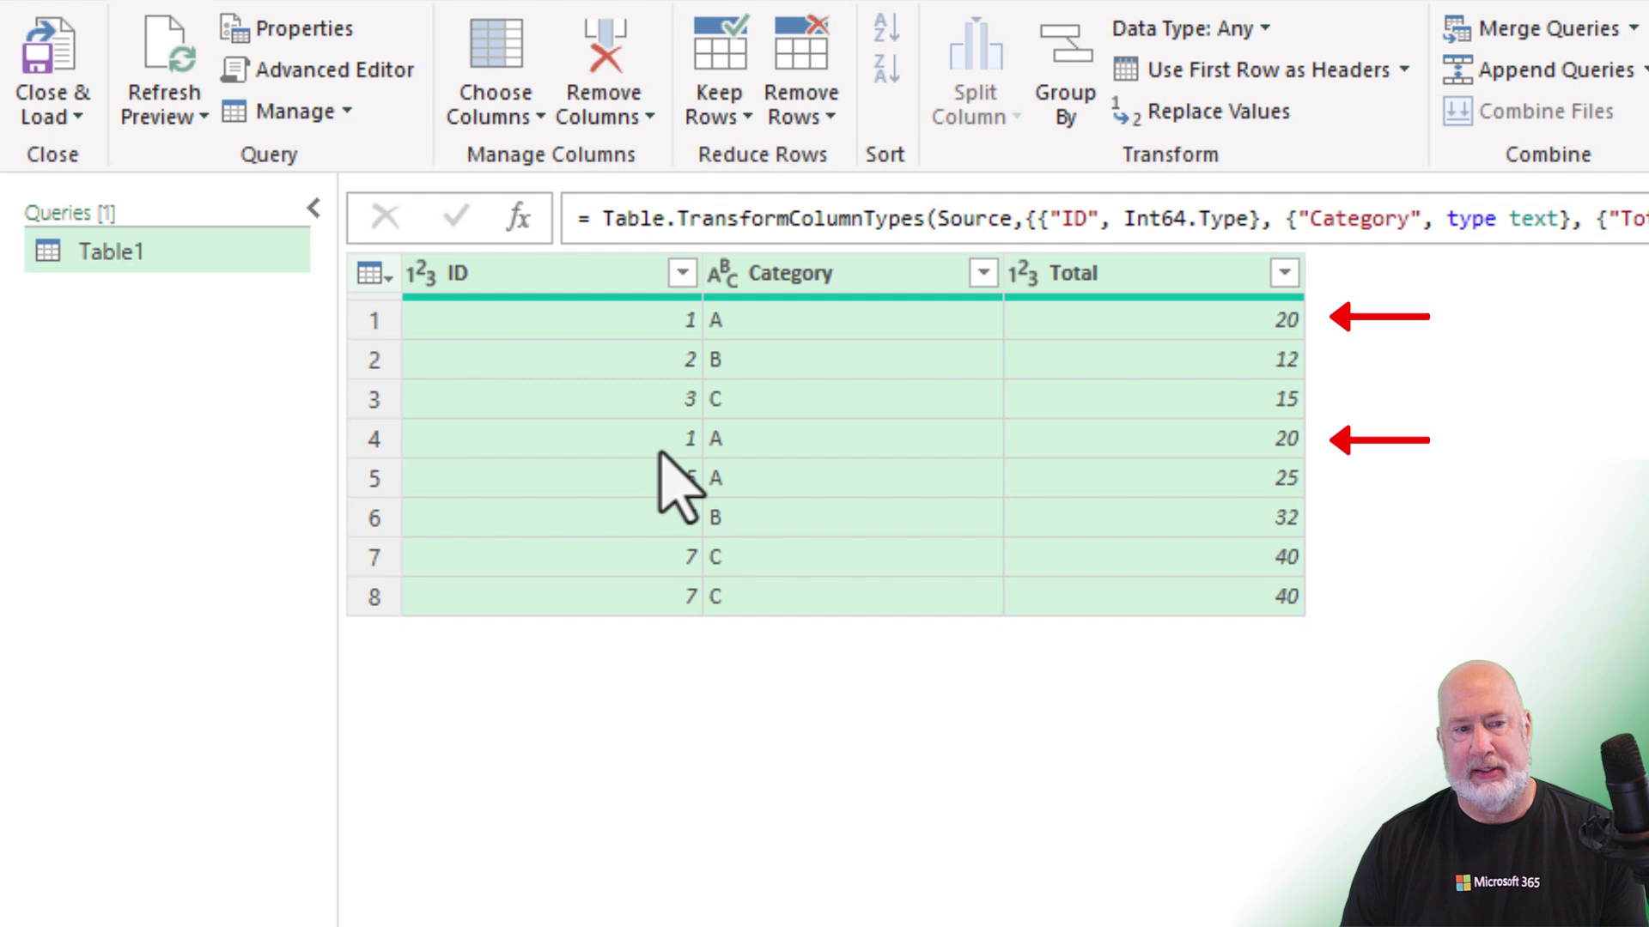
{"action": "left_click", "coordinate": [814, 120]}
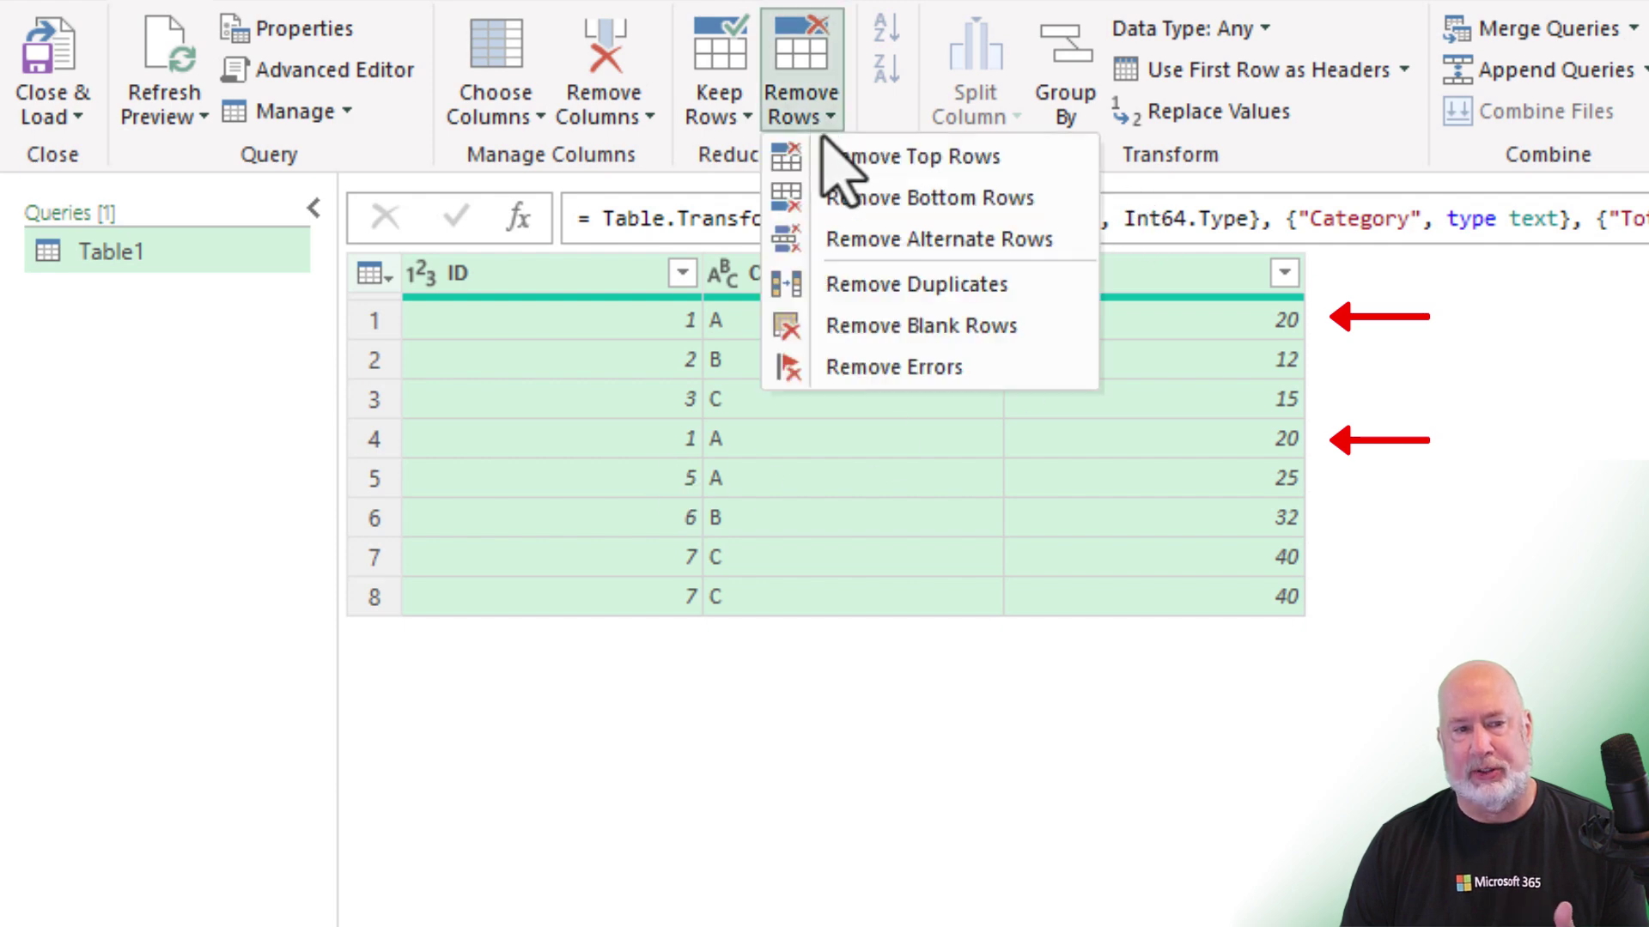
{"action": "left_click", "coordinate": [869, 287]}
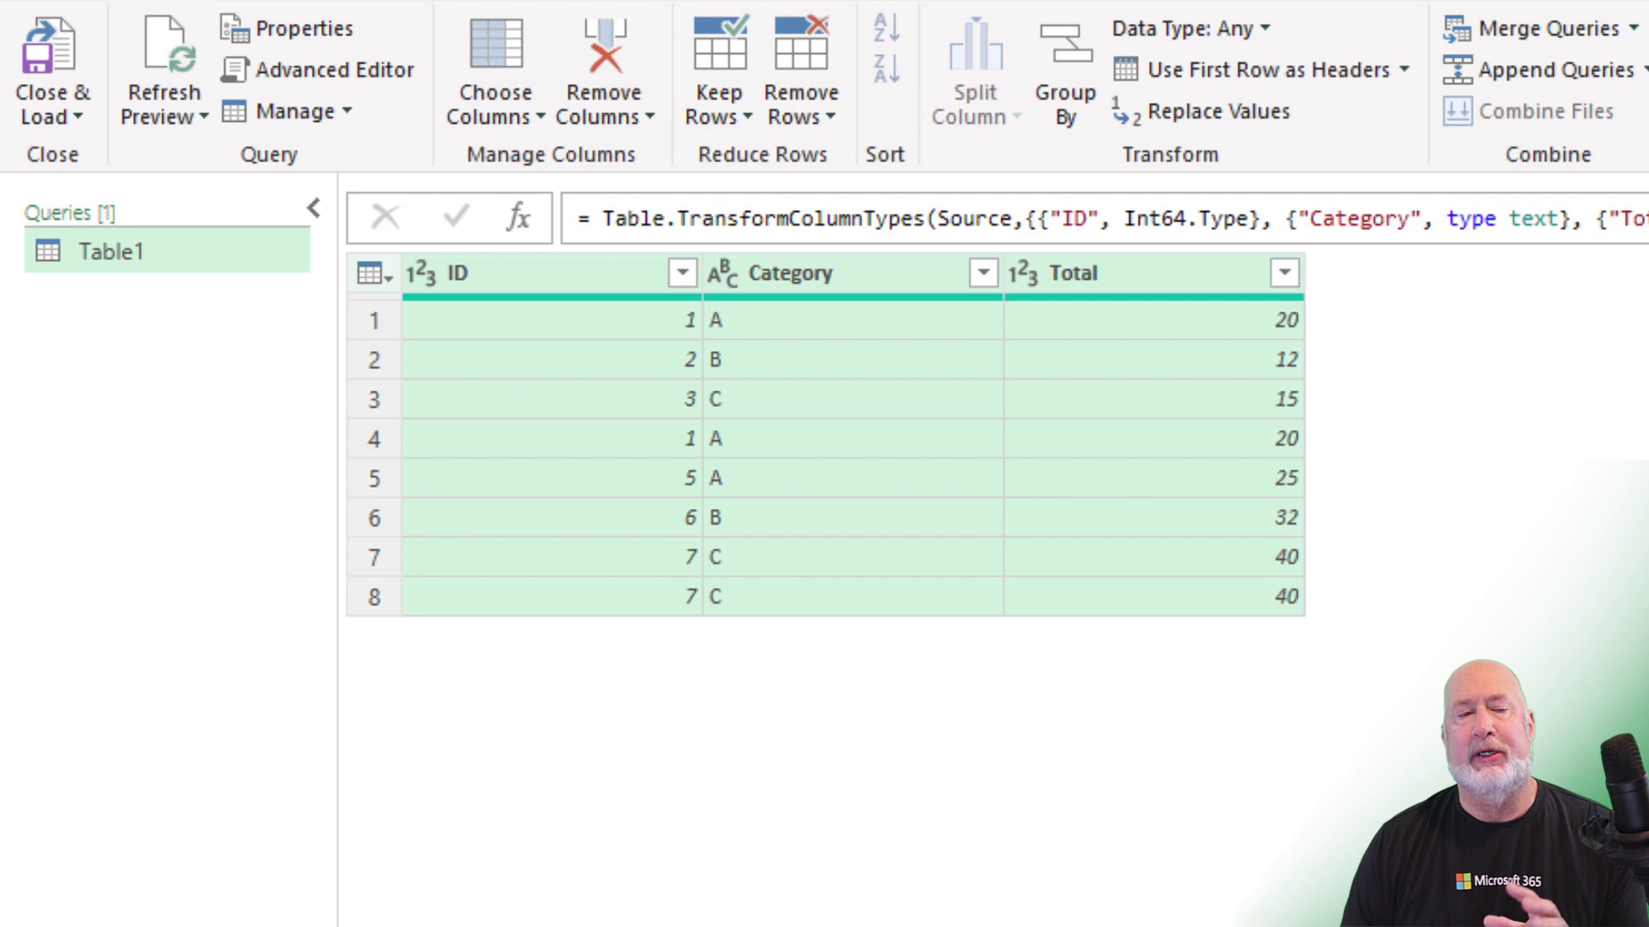
{"action": "left_click", "coordinate": [849, 285]}
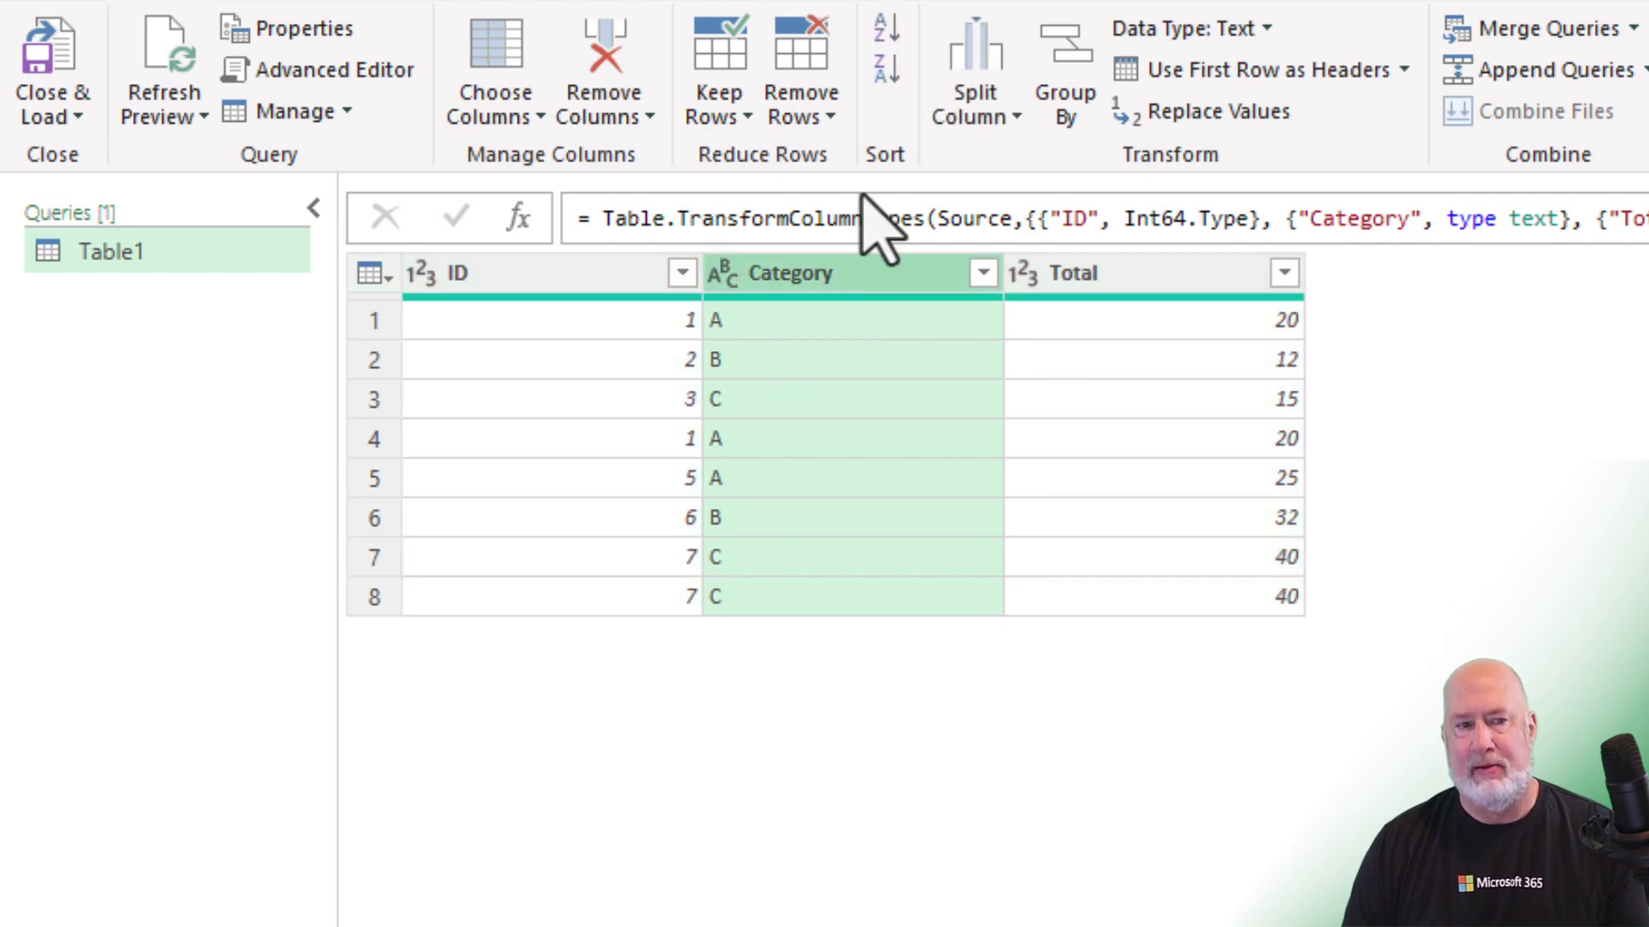
{"action": "left_click", "coordinate": [801, 122]}
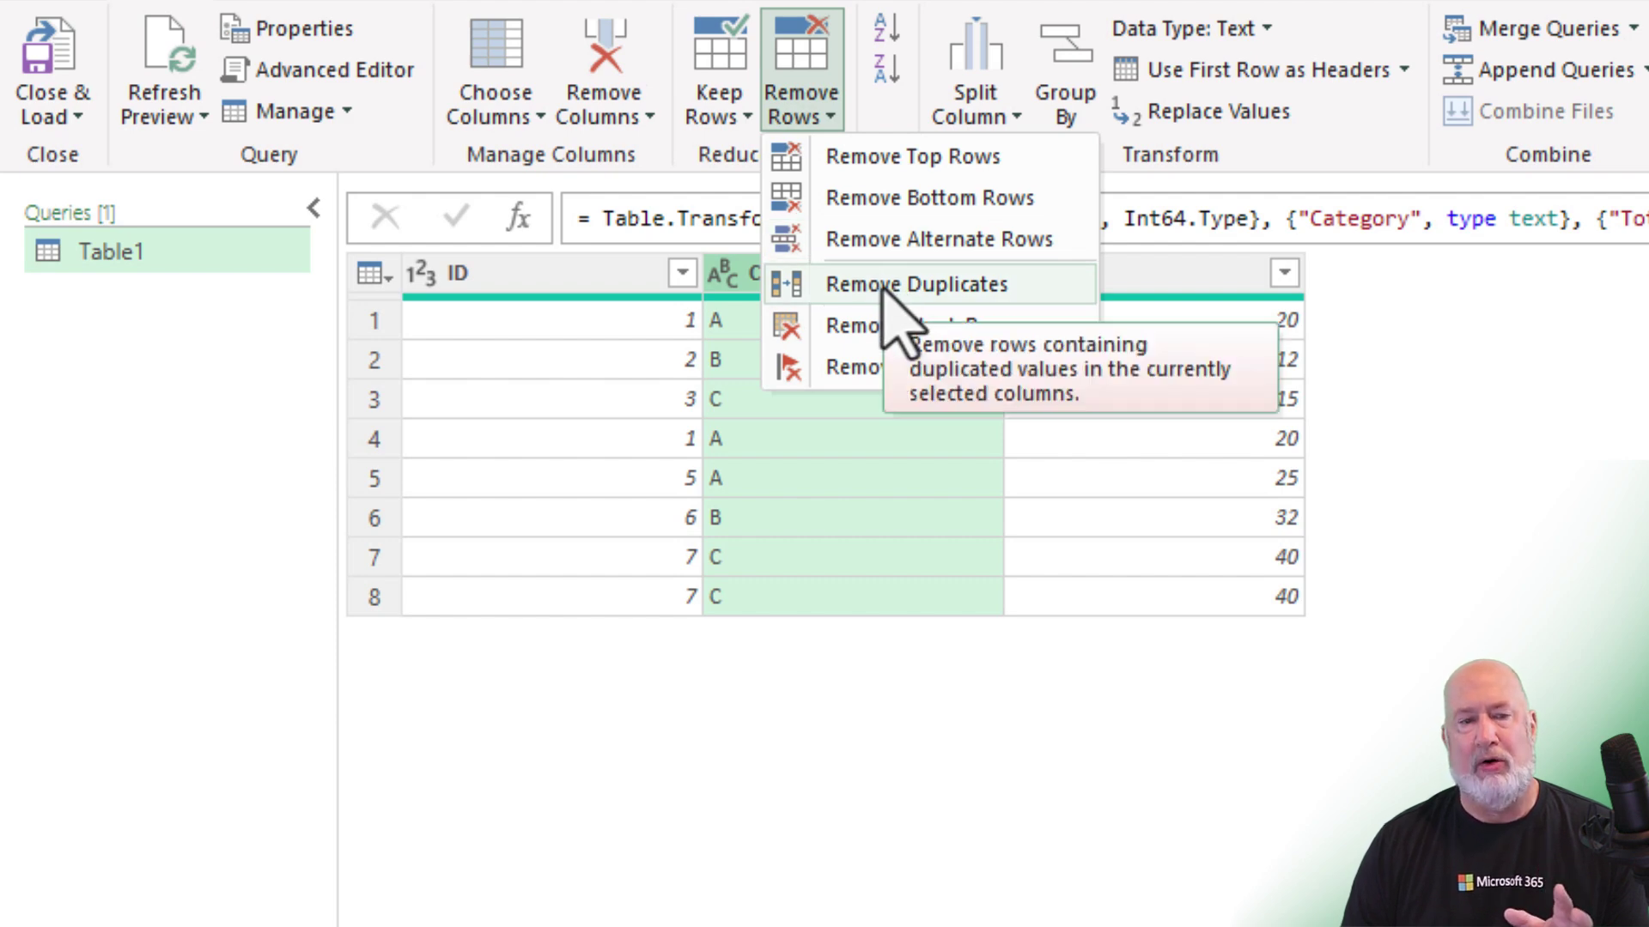
{"action": "left_click", "coordinate": [1625, 344]}
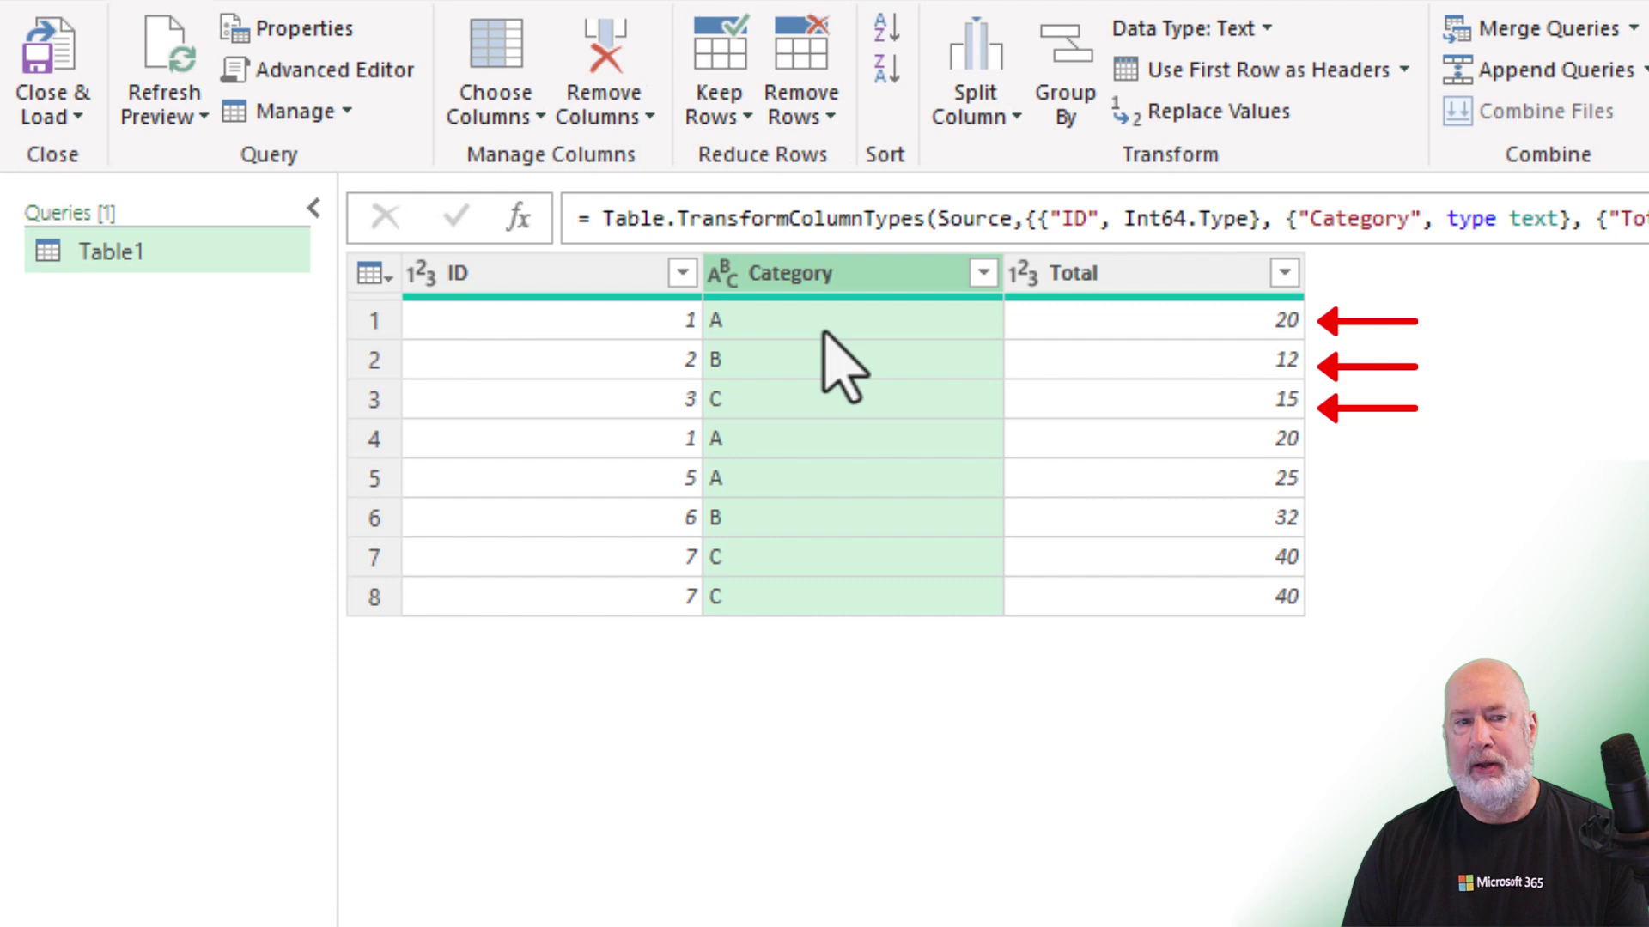
{"action": "left_click", "coordinate": [808, 120]}
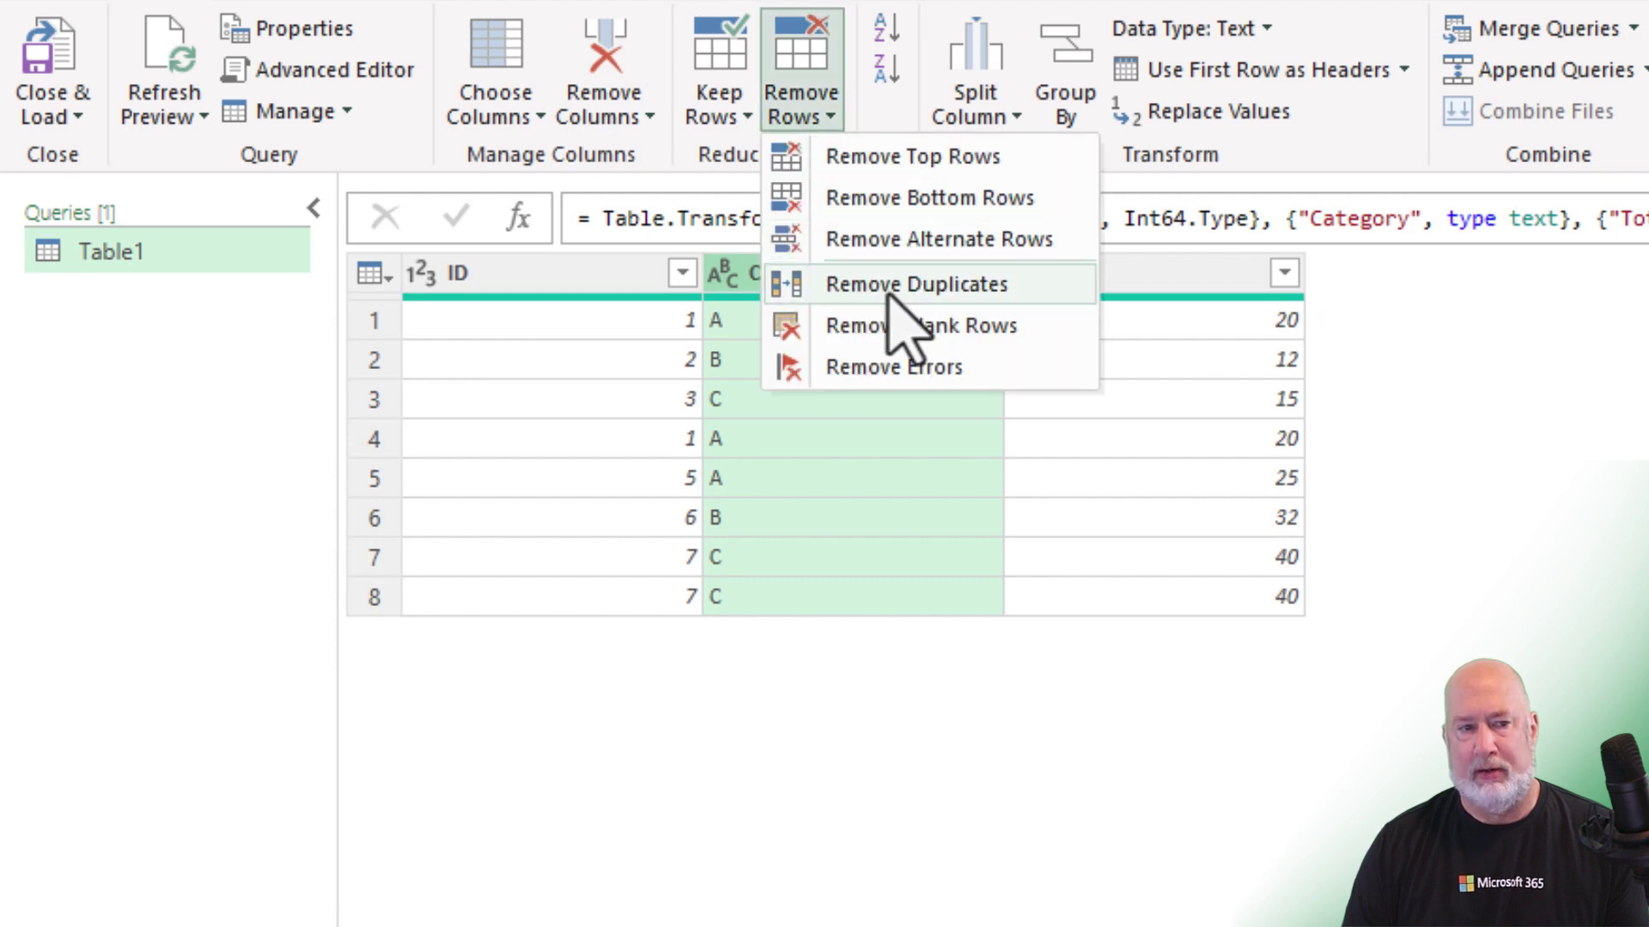
{"action": "left_click", "coordinate": [960, 292]}
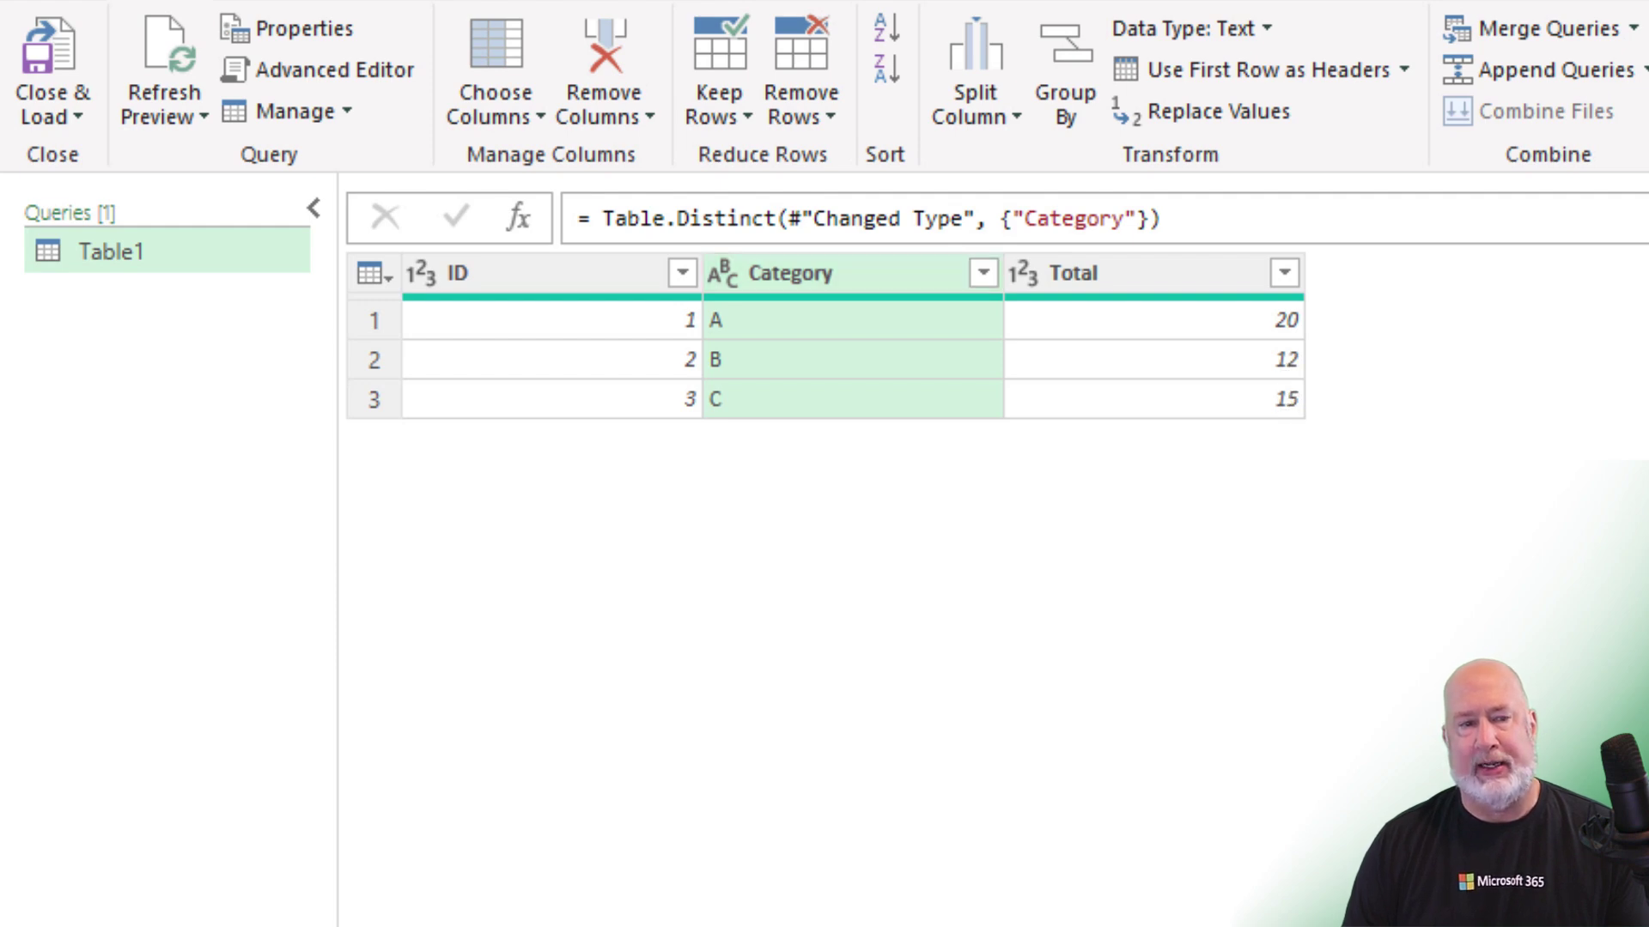
{"action": "key", "text": "ctrl+z"}
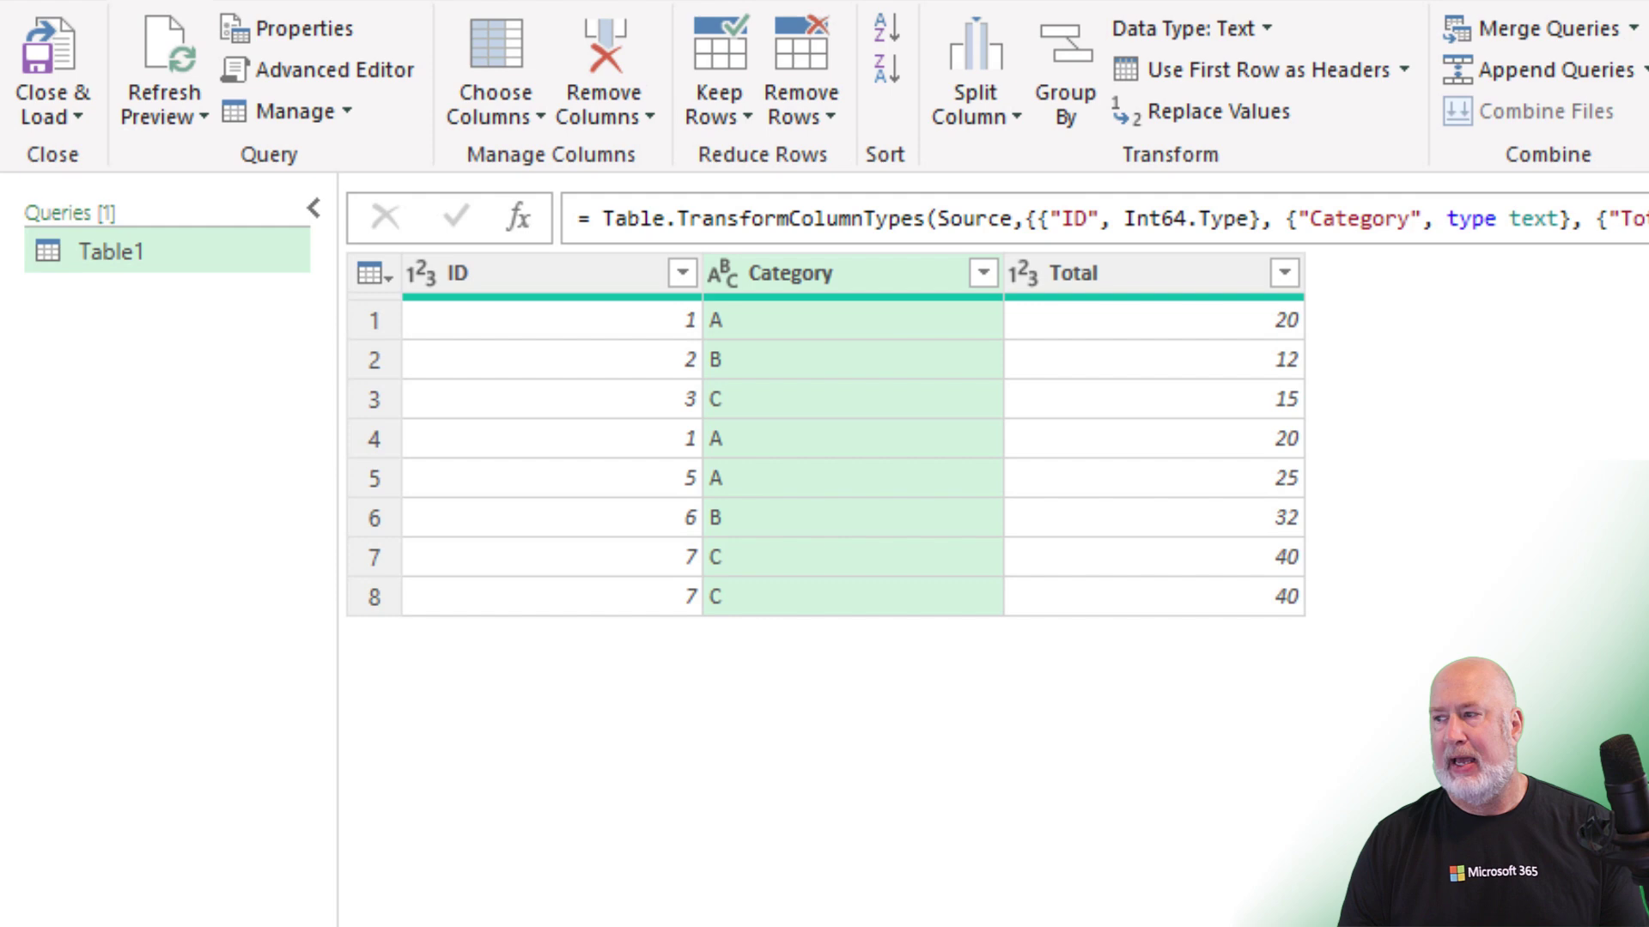
{"action": "left_click", "coordinate": [558, 276]}
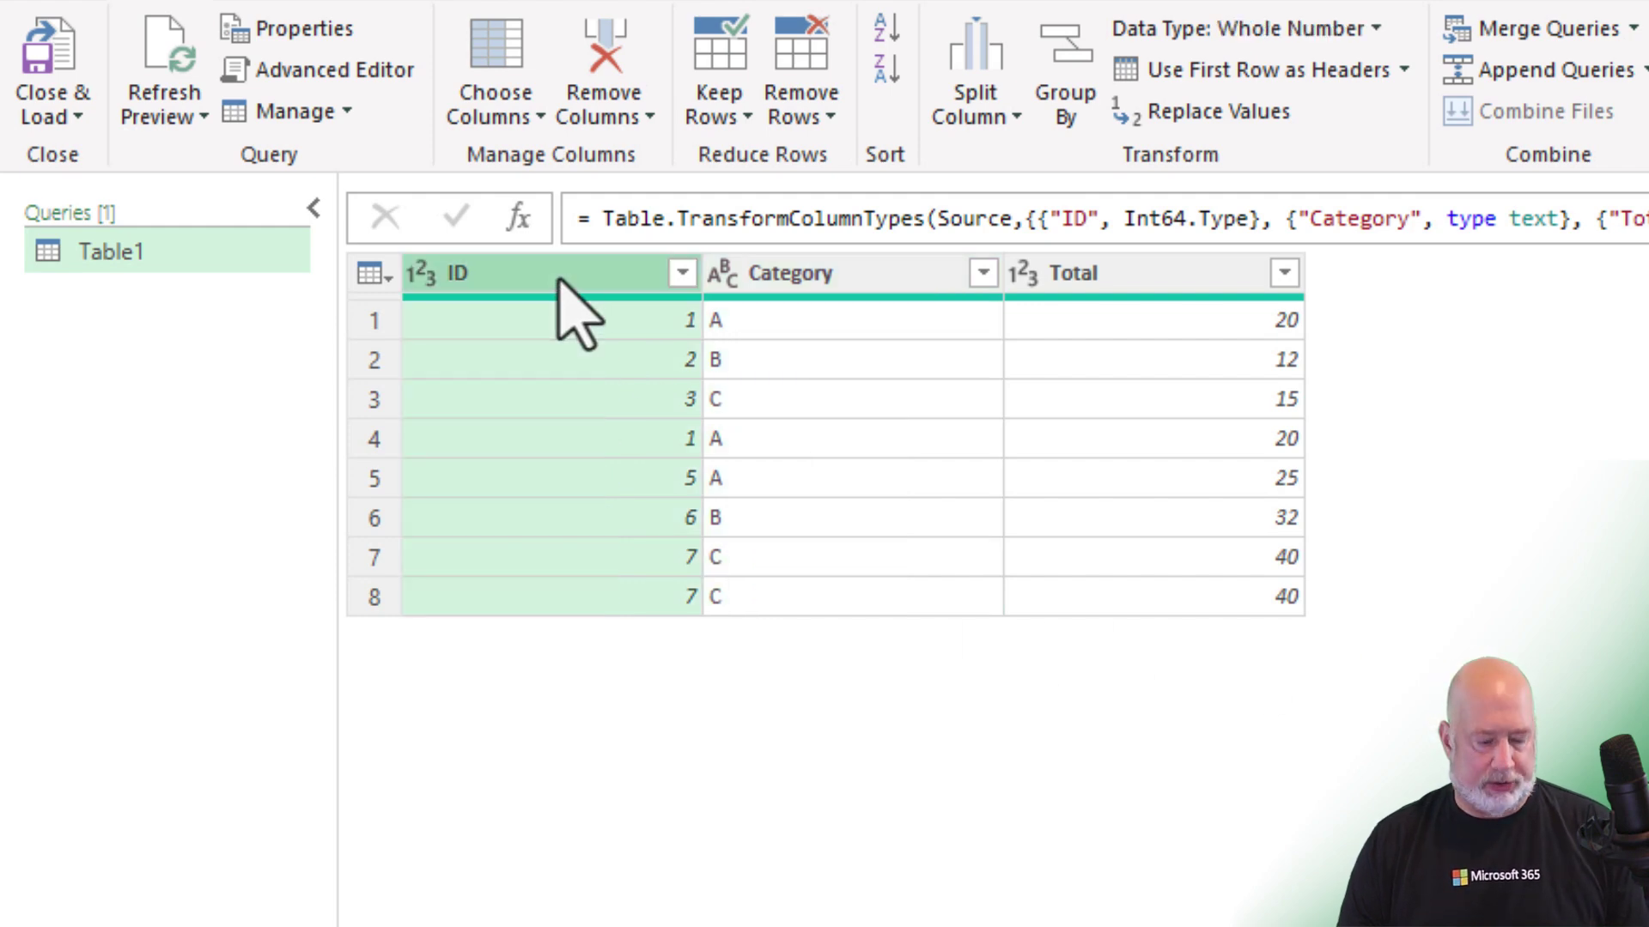
{"action": "left_click", "coordinate": [1116, 279], "text": "shift"}
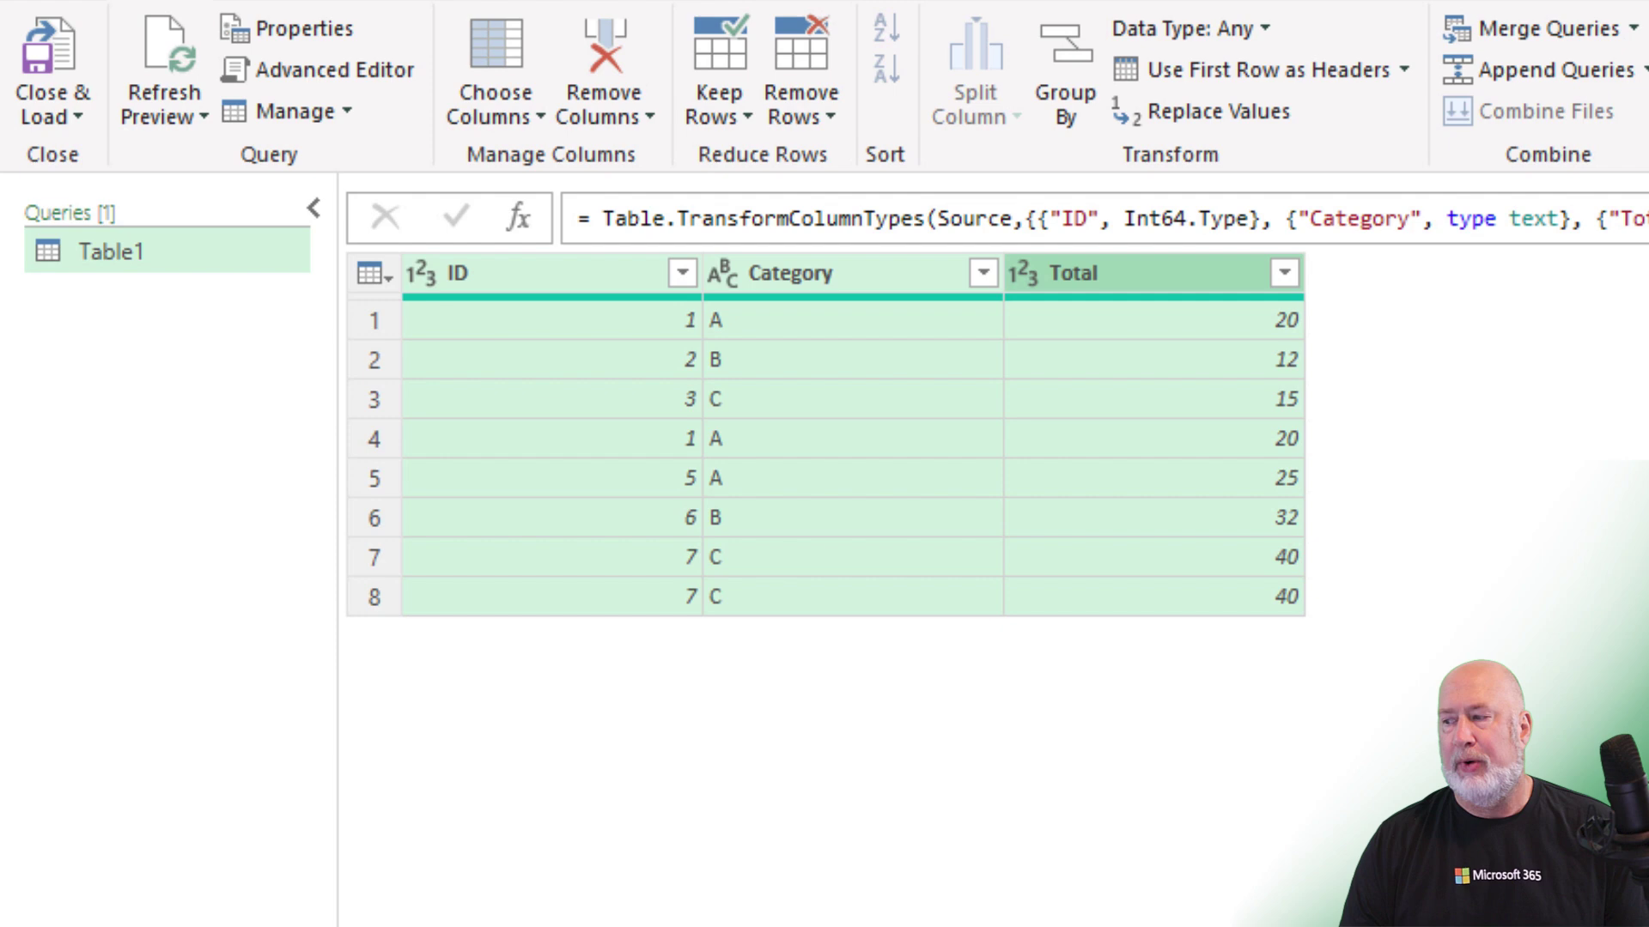
{"action": "left_click", "coordinate": [718, 116]}
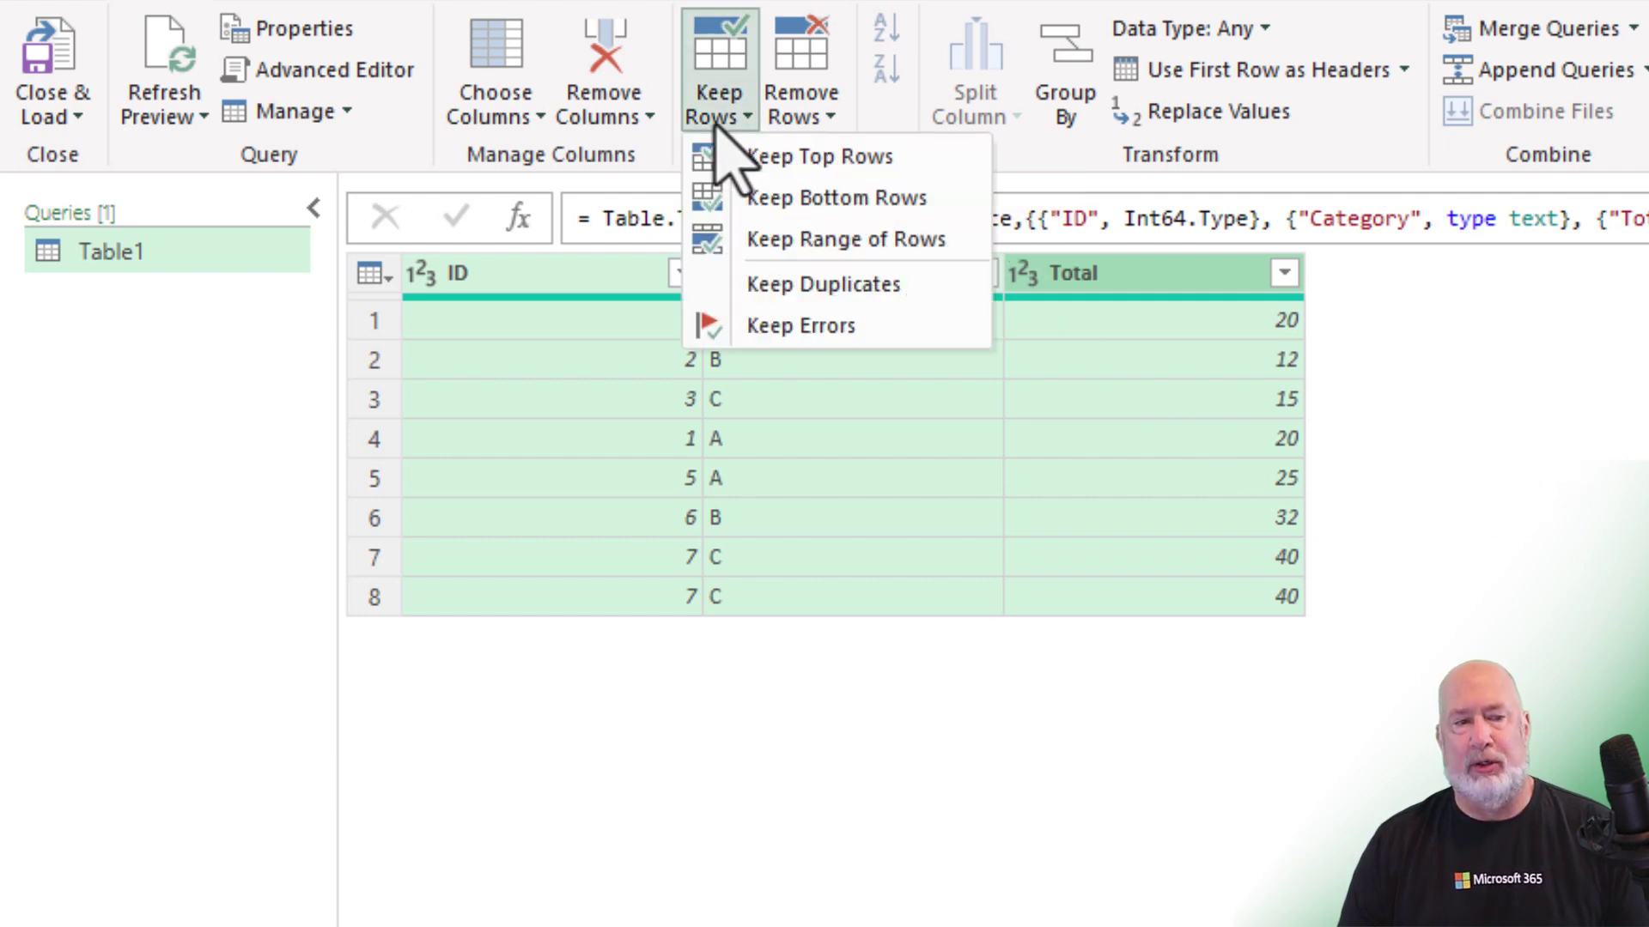
{"action": "left_click", "coordinate": [846, 292]}
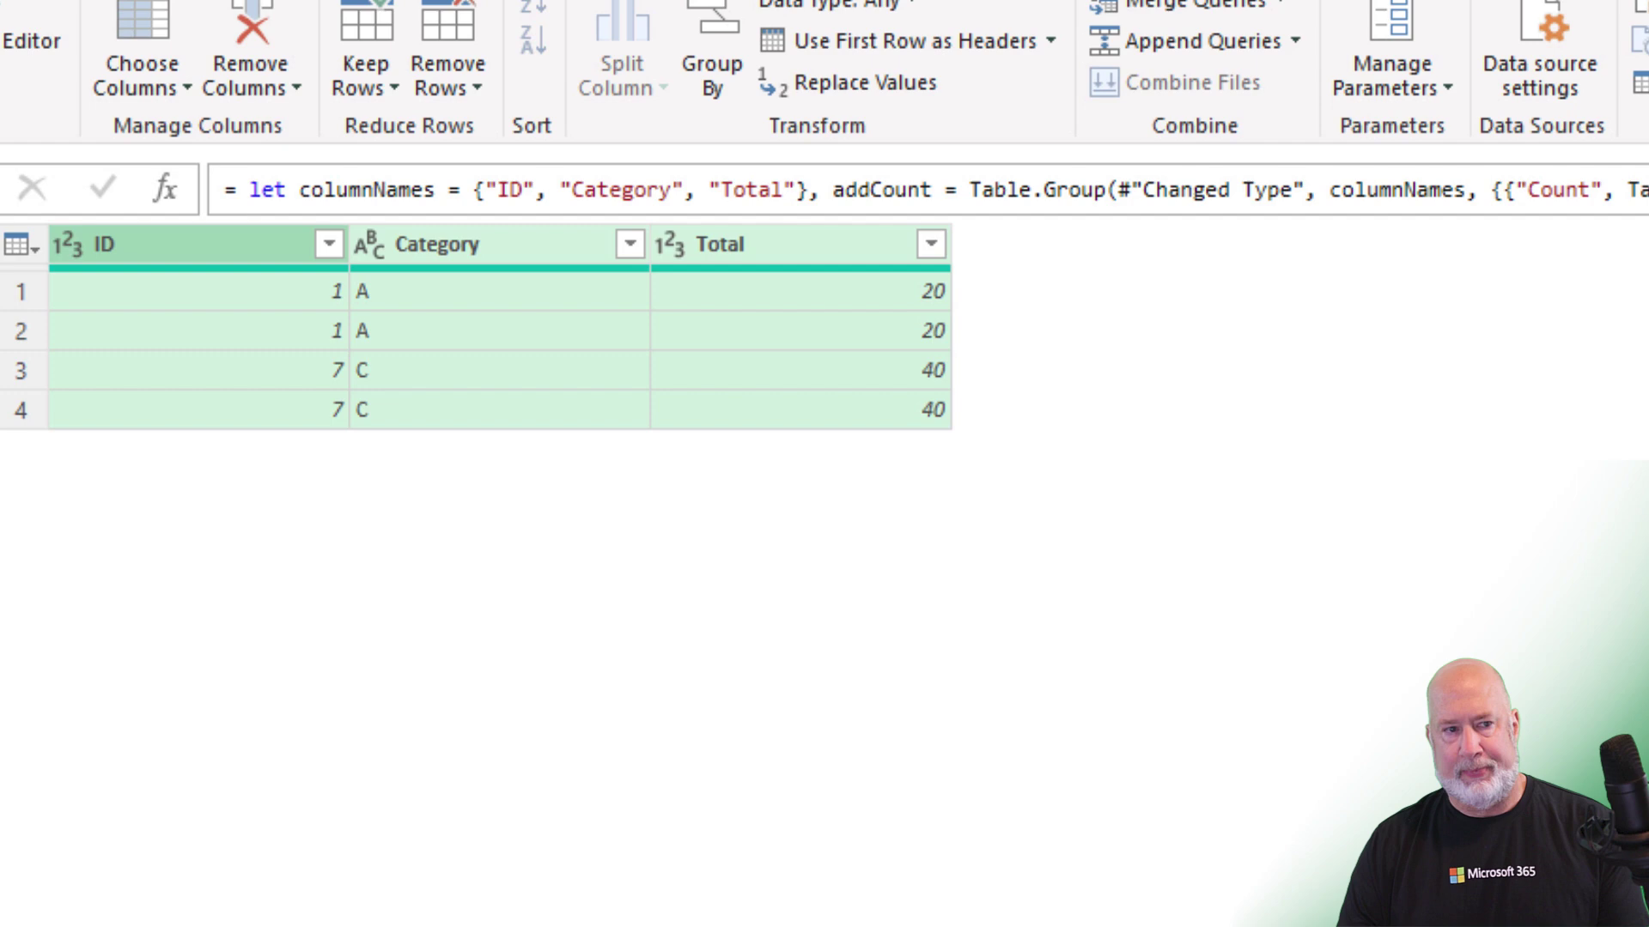
{"action": "left_click", "coordinate": [1213, 452]}
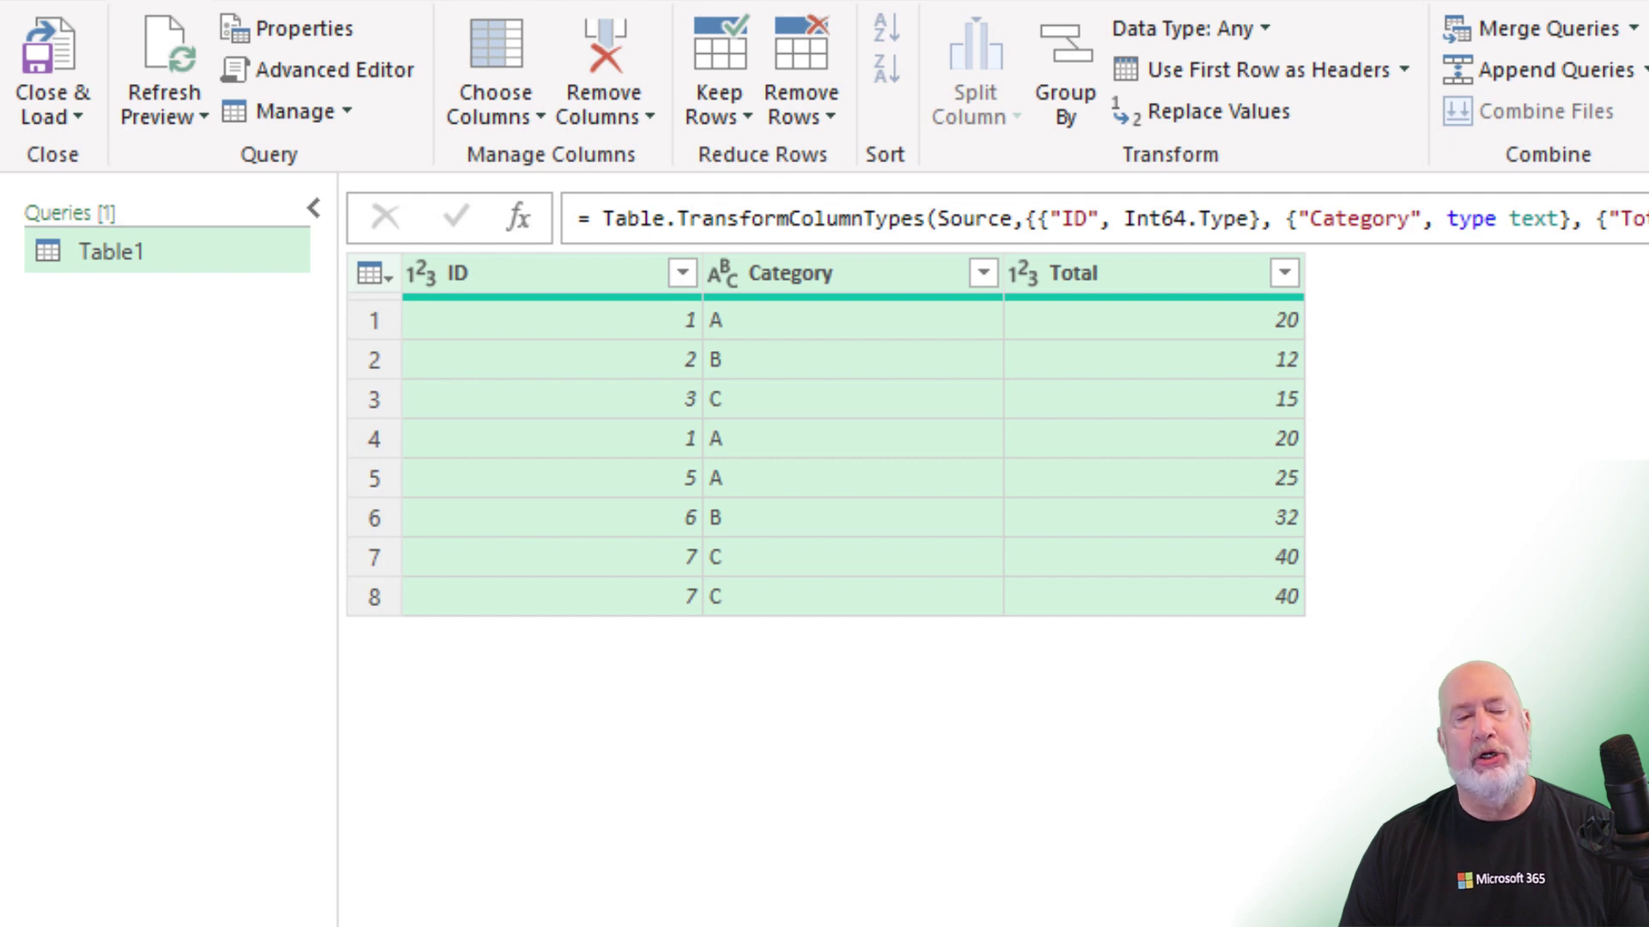
{"action": "left_click", "coordinate": [581, 279]}
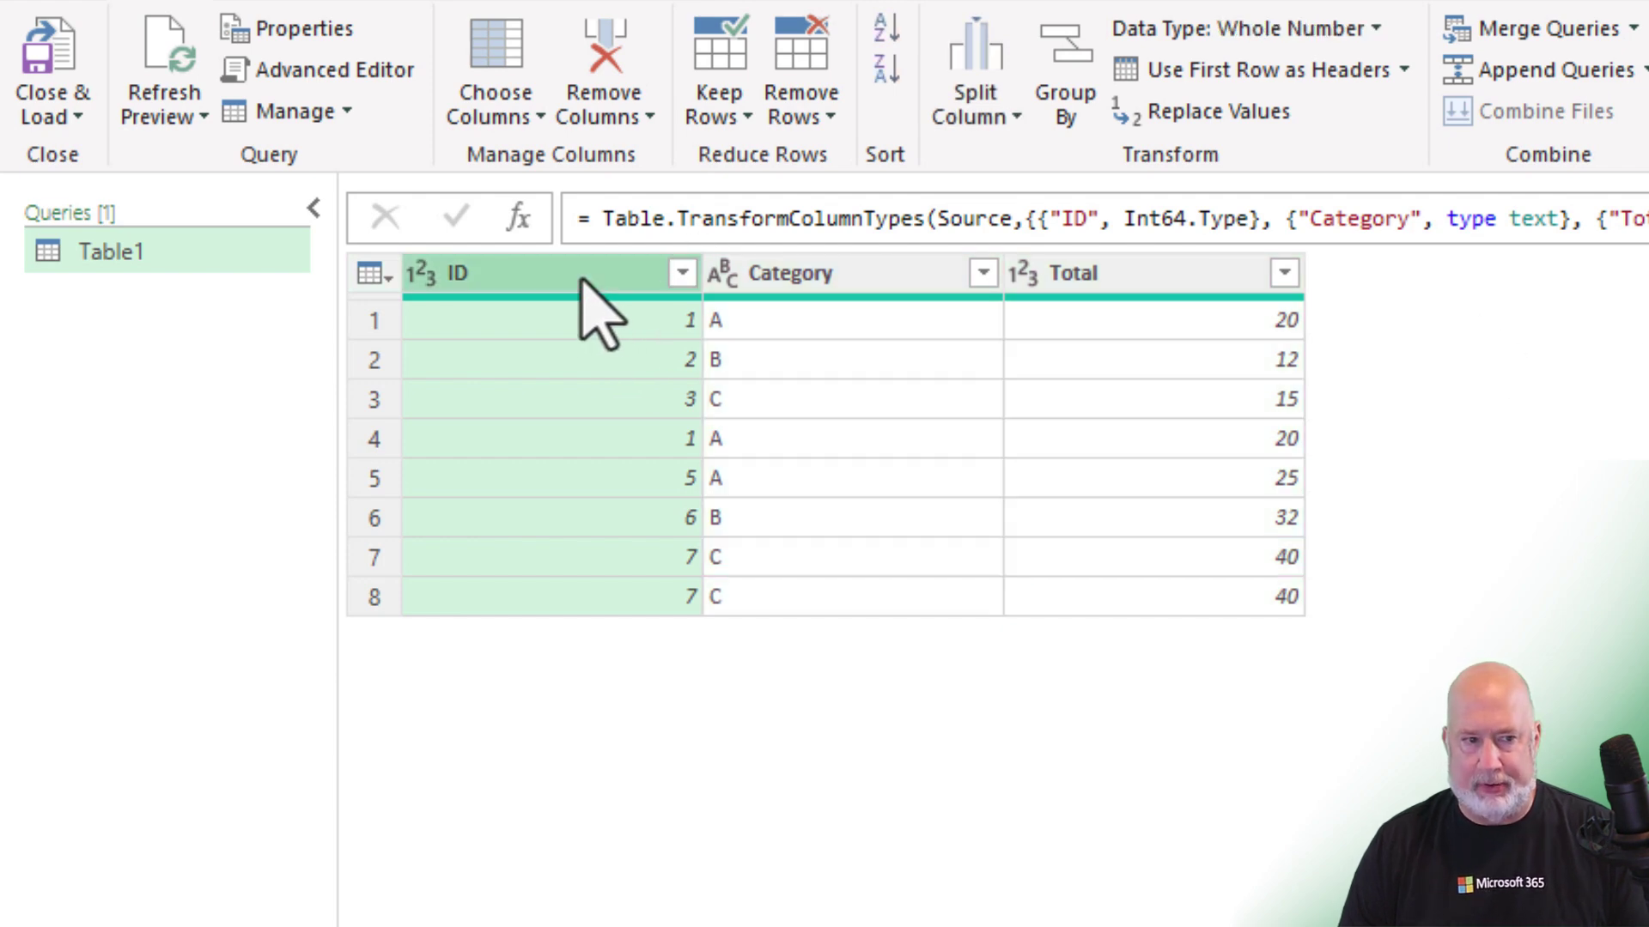
{"action": "left_click", "coordinate": [734, 125]}
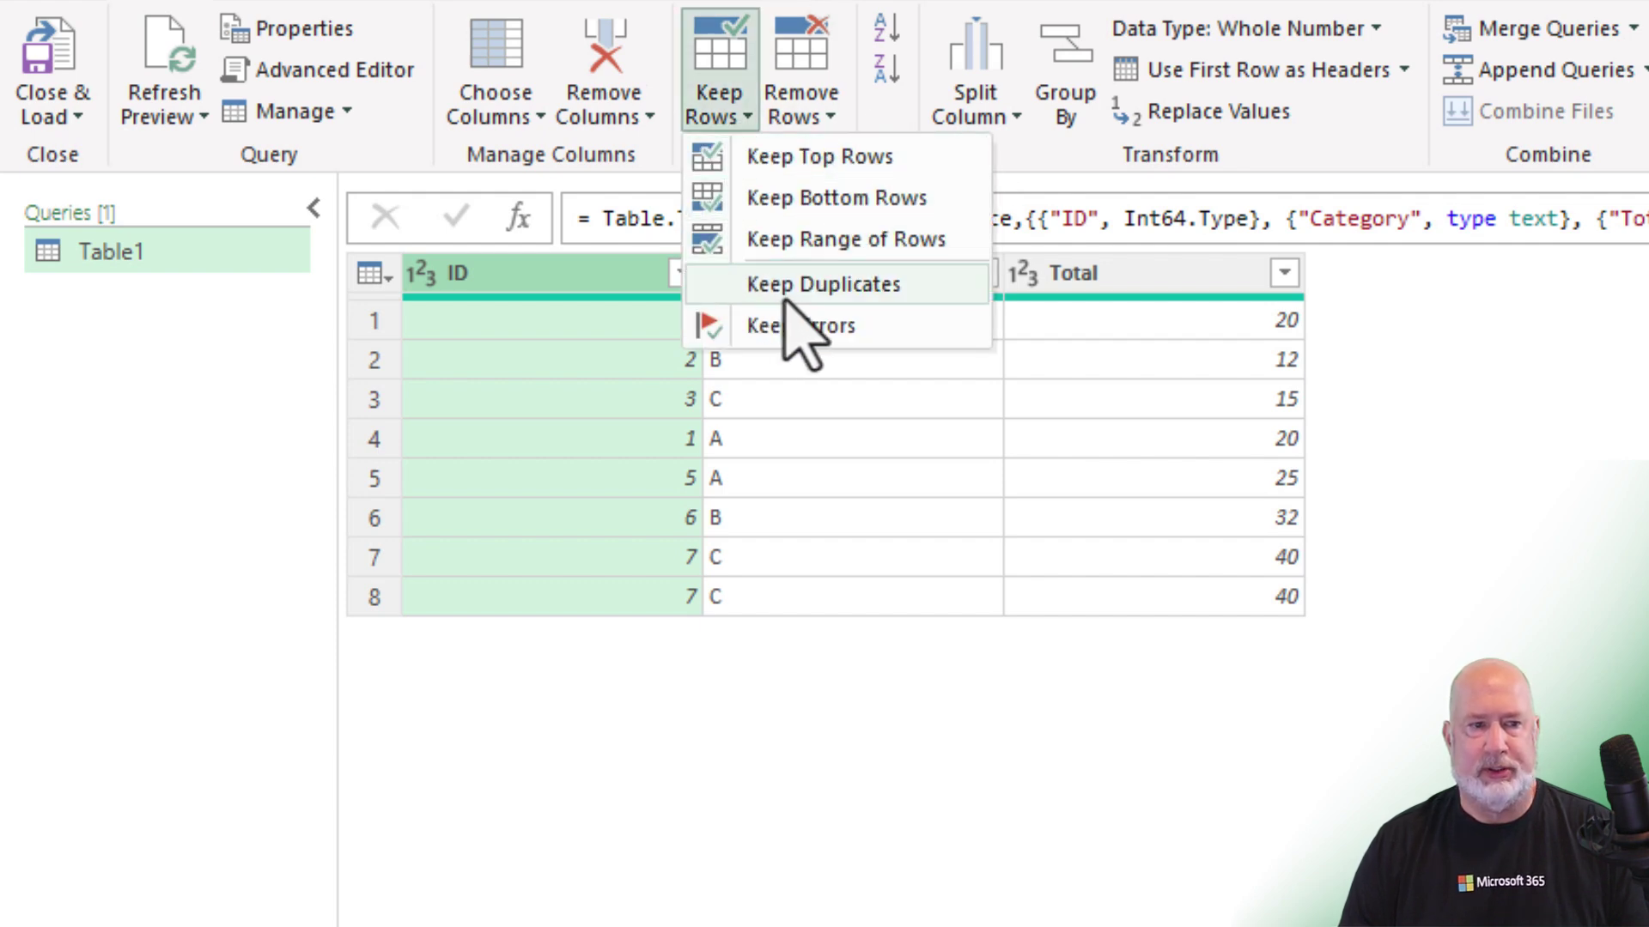
{"action": "left_click", "coordinate": [816, 292]}
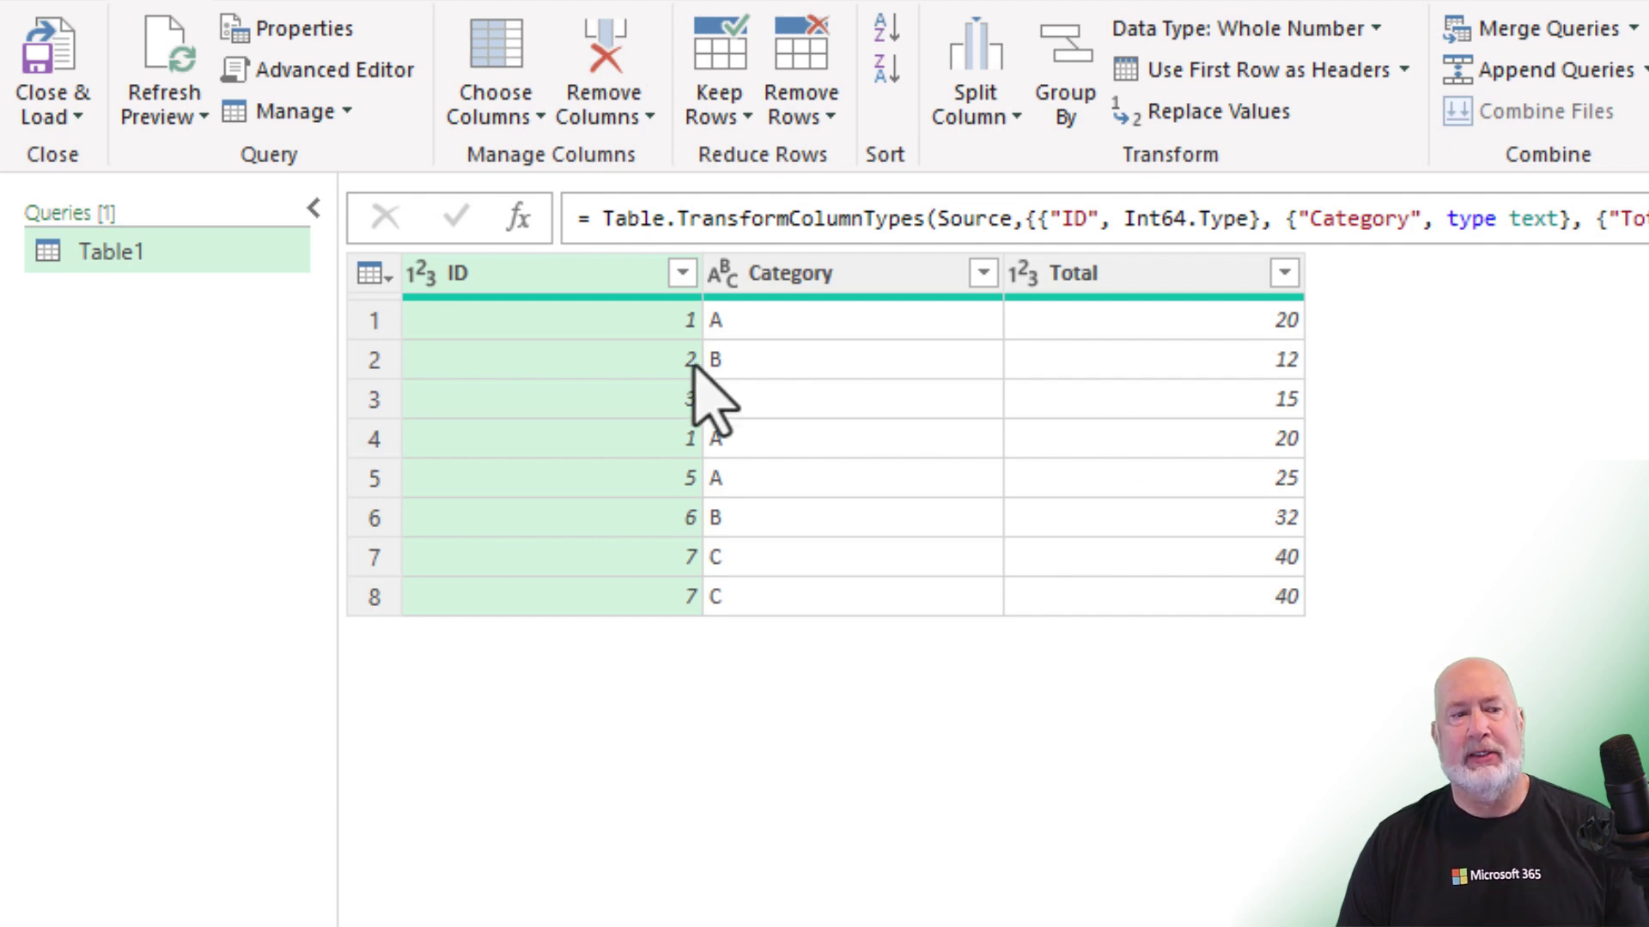
- Keep only duplicate-ID rows (1 A 20, 7 C 40) and load them to a new Table1 sheet
{"action": "left_click", "coordinate": [732, 120]}
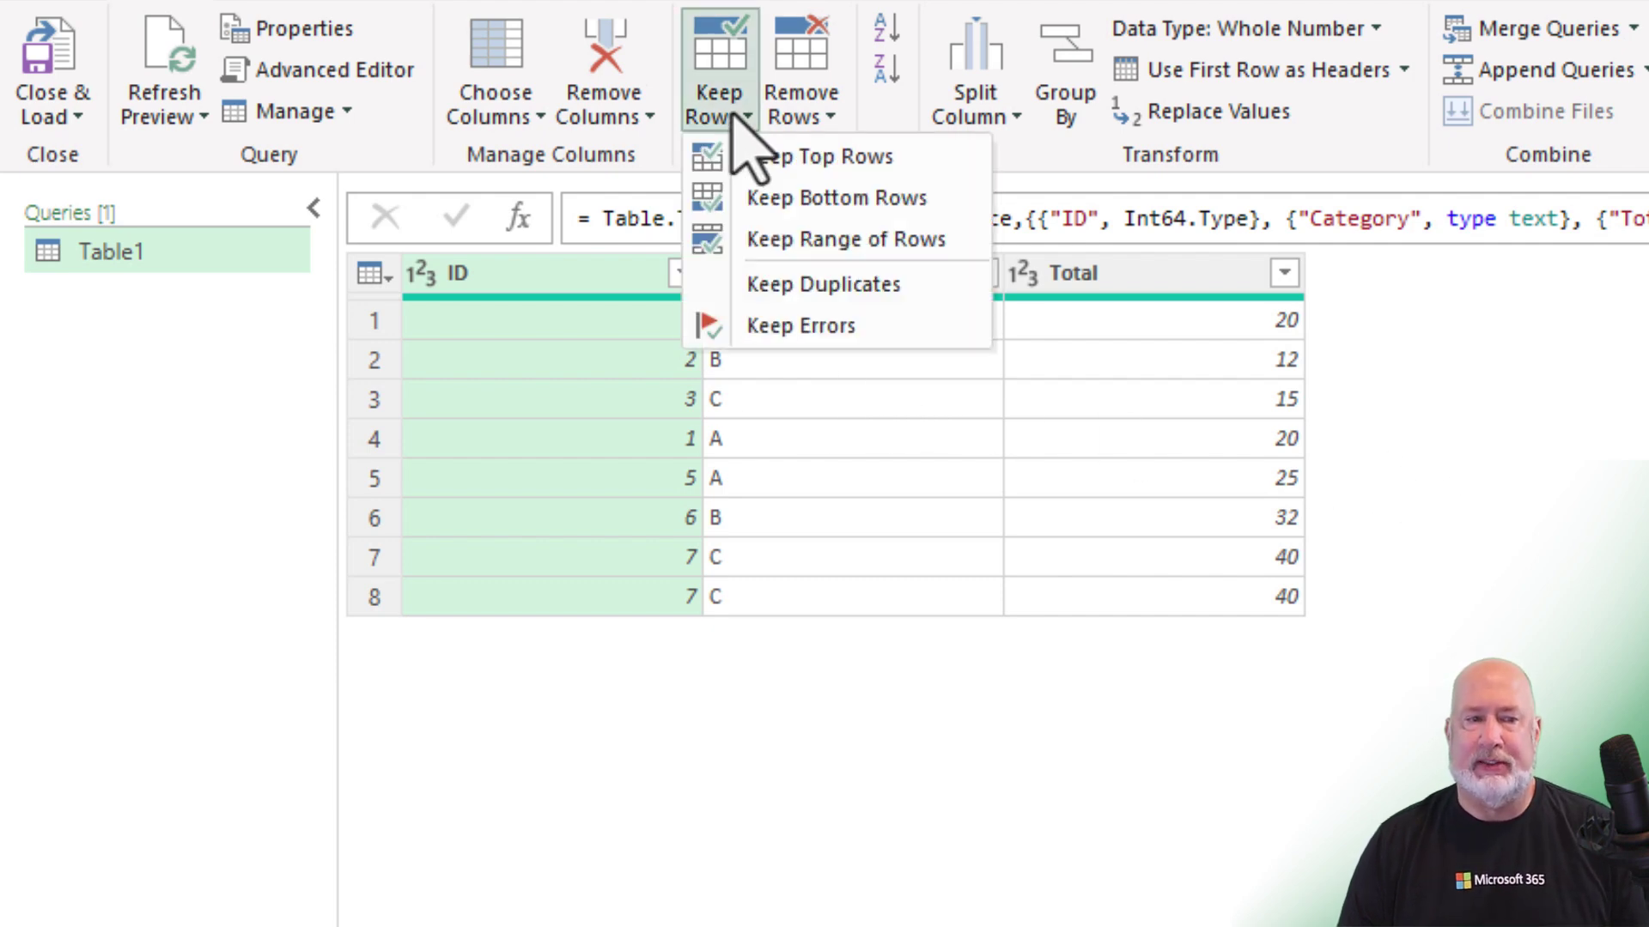
{"action": "left_click", "coordinate": [769, 286]}
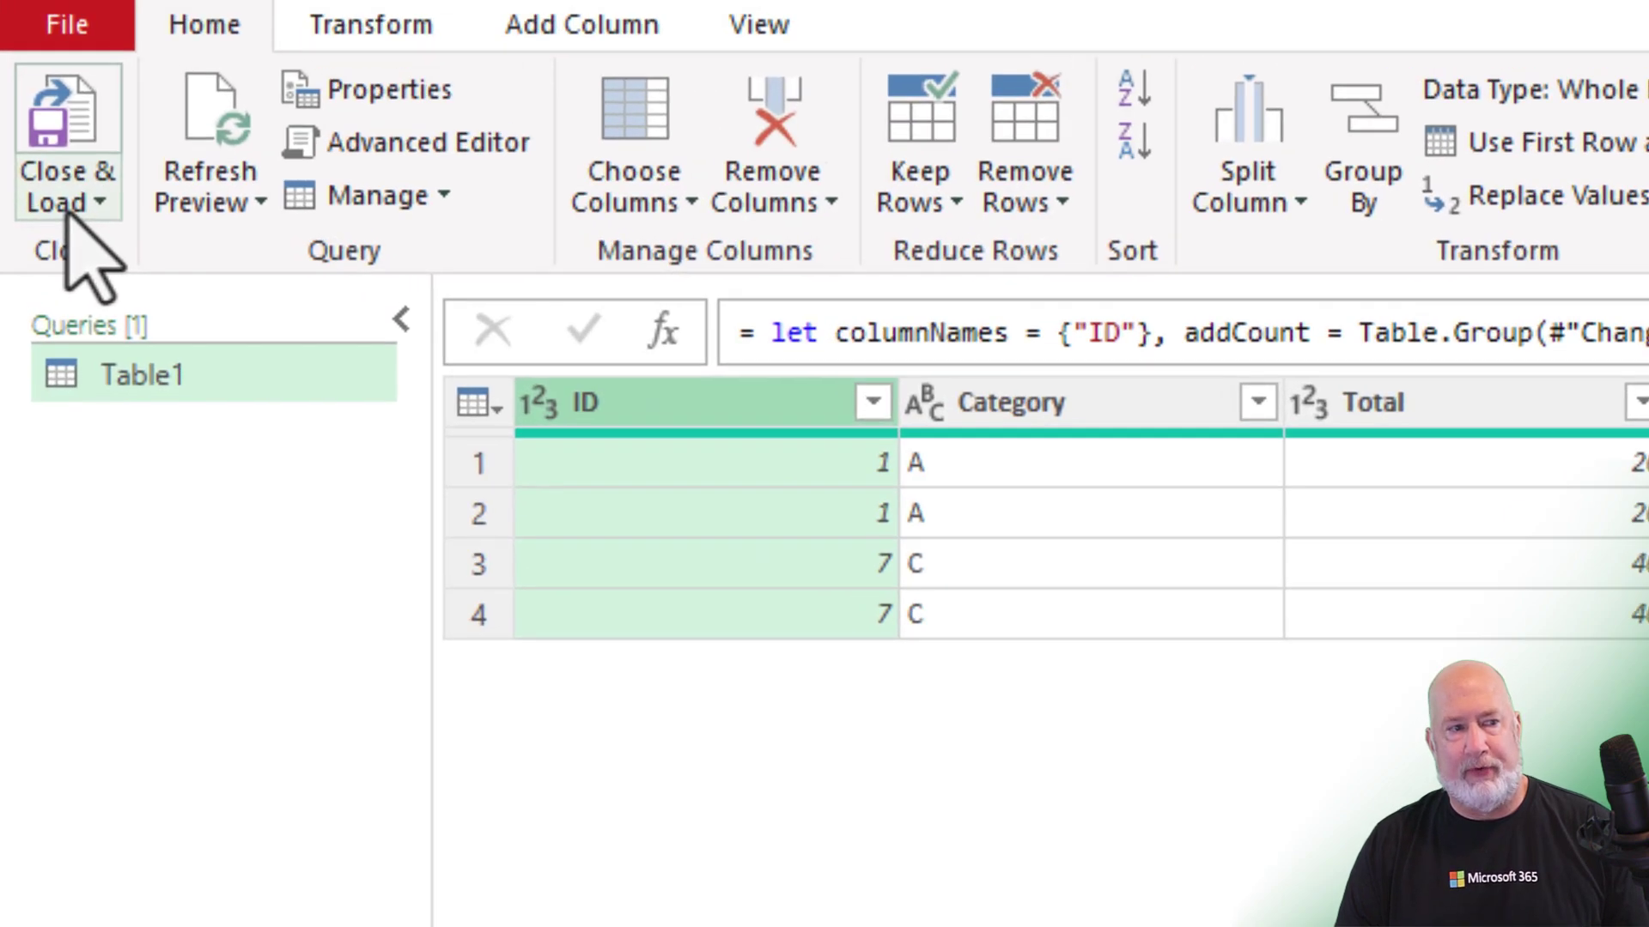
{"action": "left_click", "coordinate": [53, 118]}
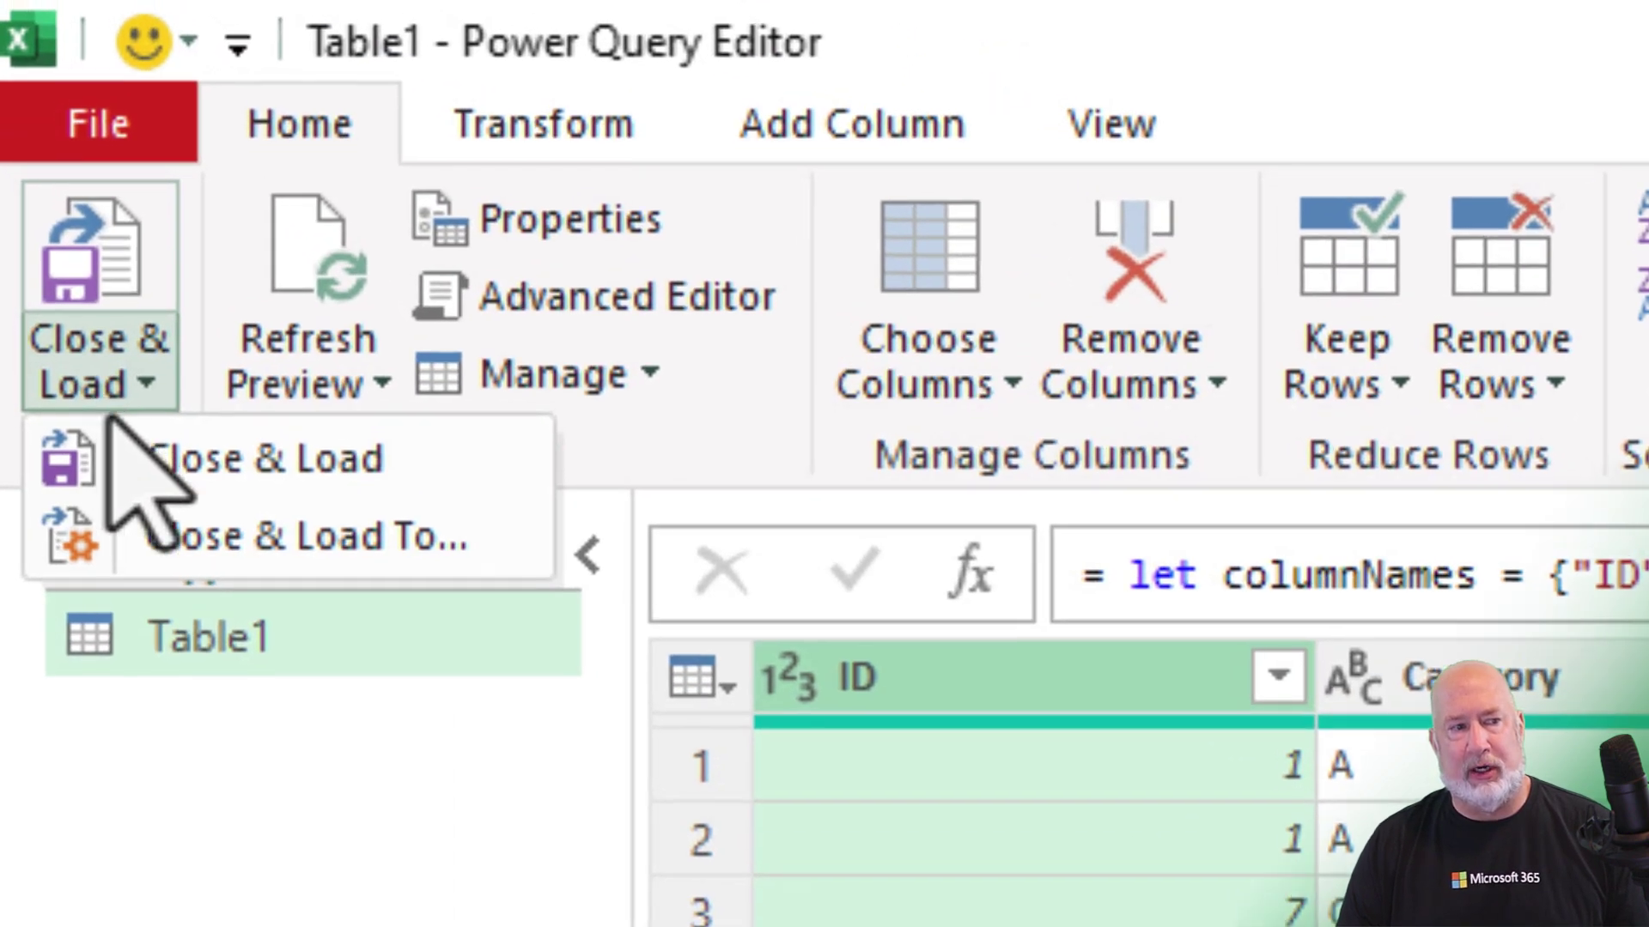
{"action": "left_click", "coordinate": [182, 478]}
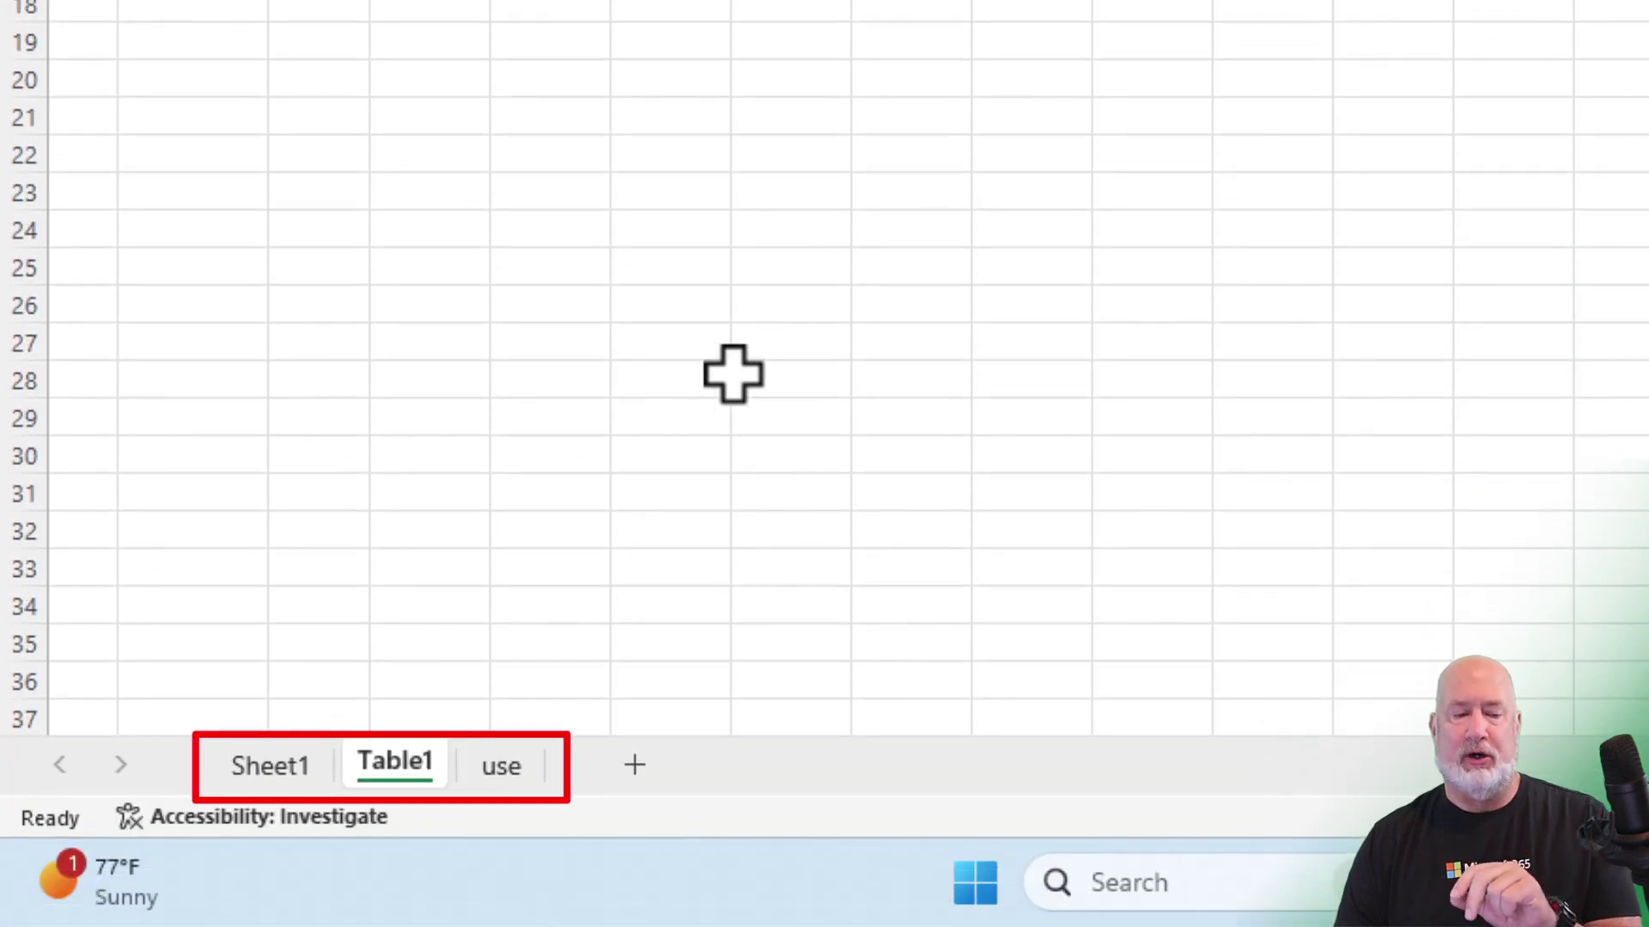
{"action": "left_click", "coordinate": [518, 771]}
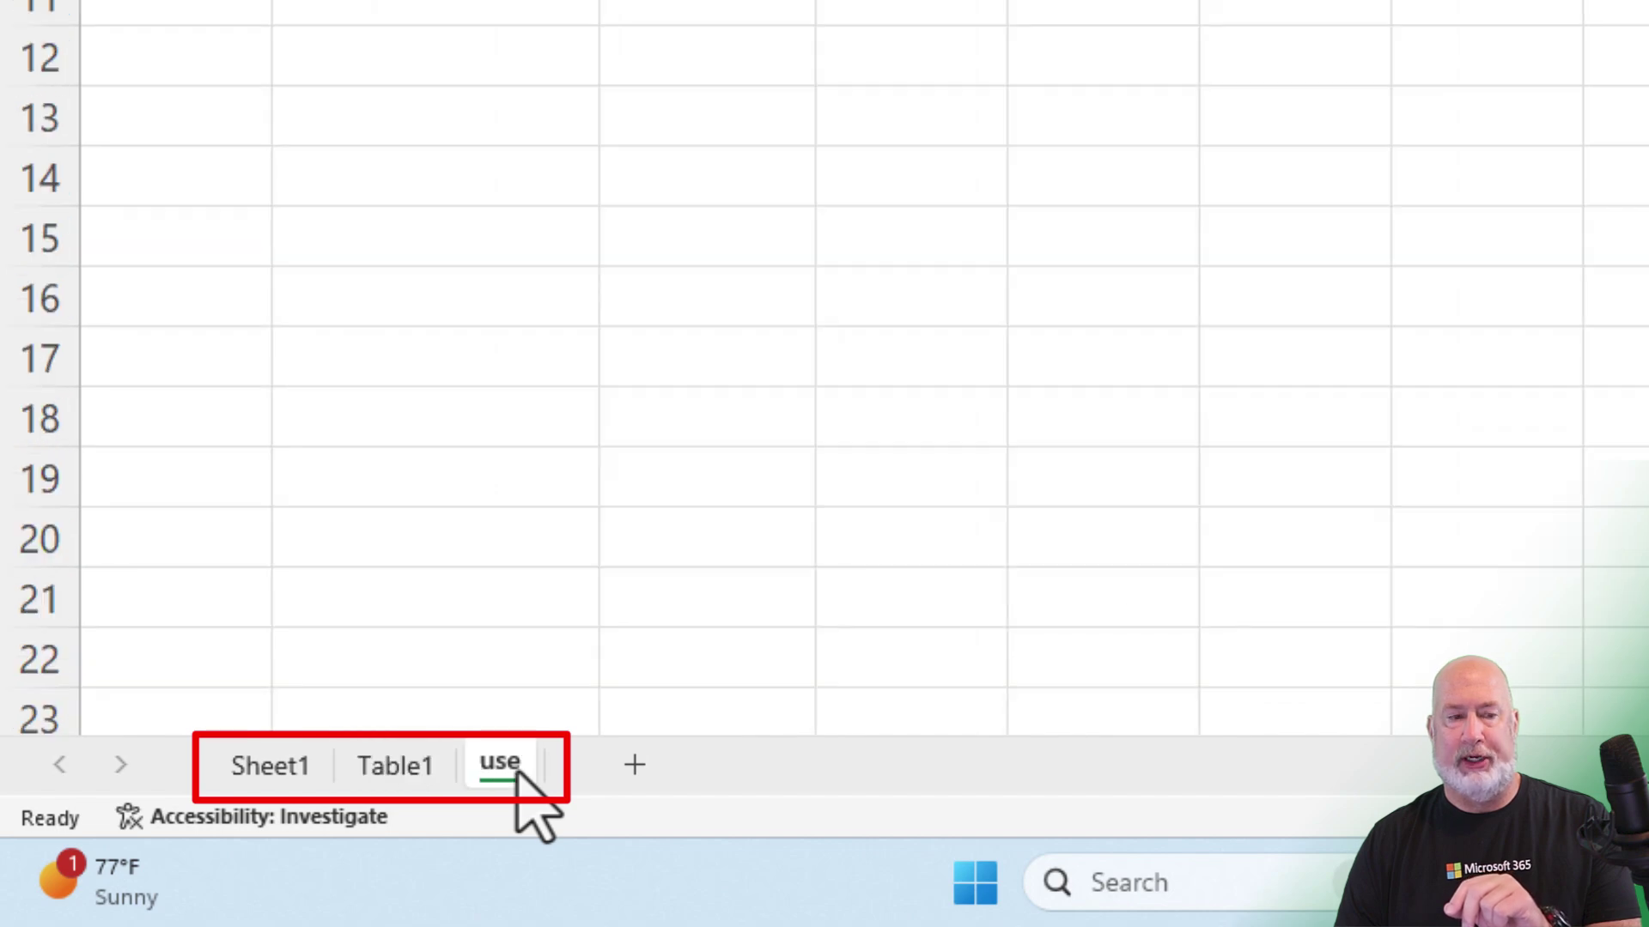
{"action": "left_click", "coordinate": [396, 768]}
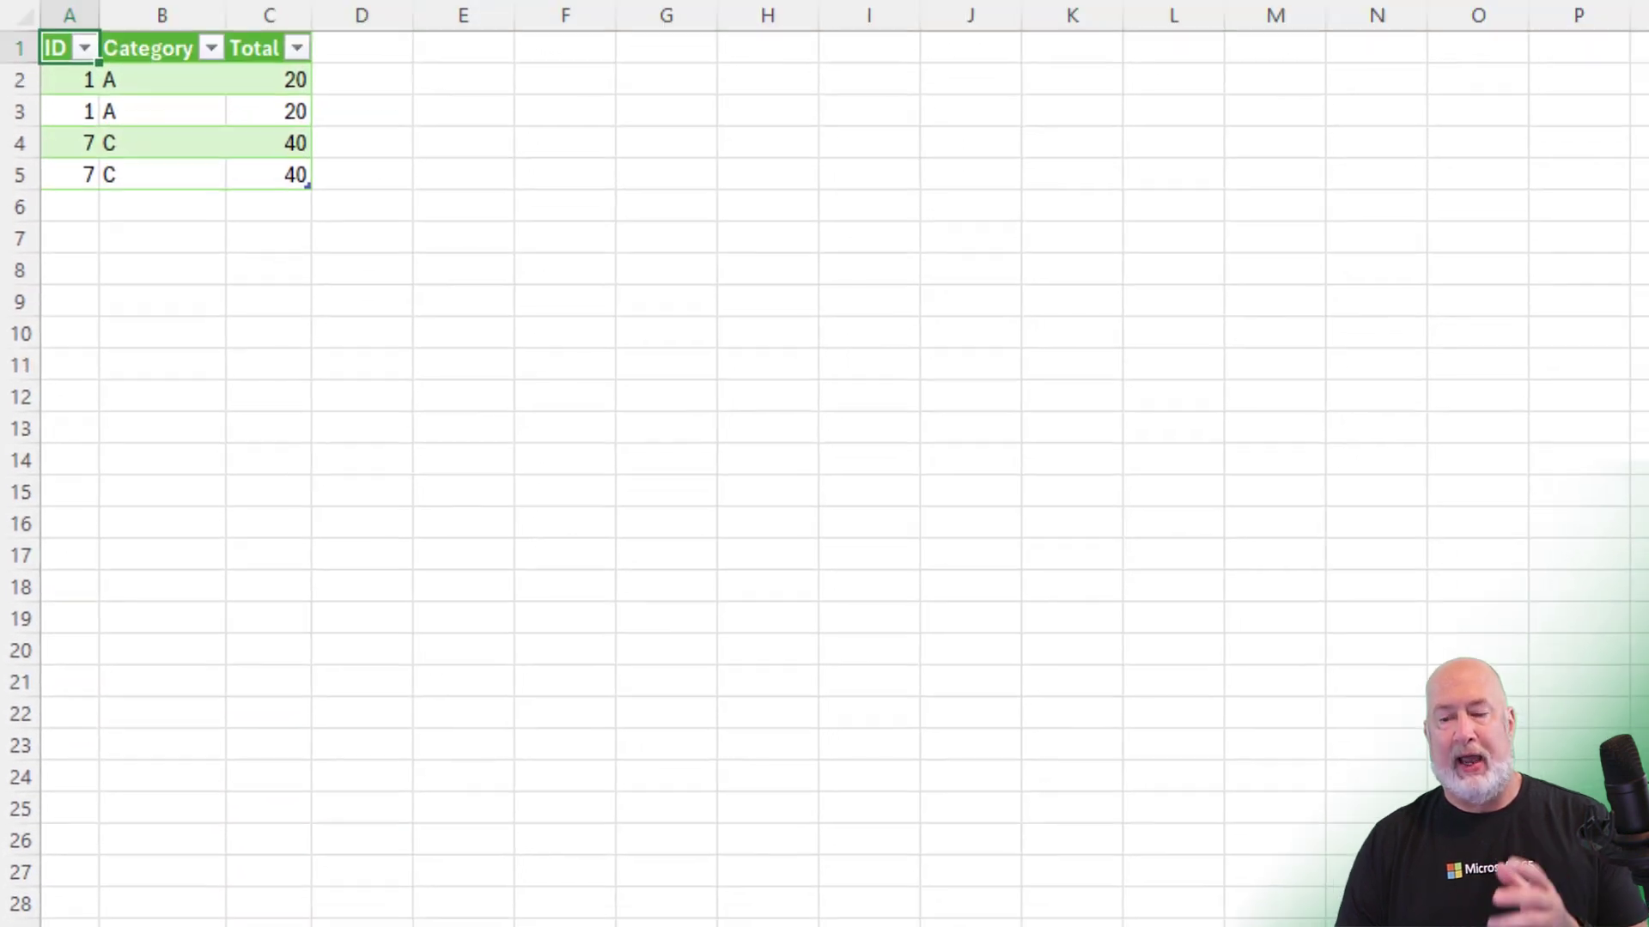